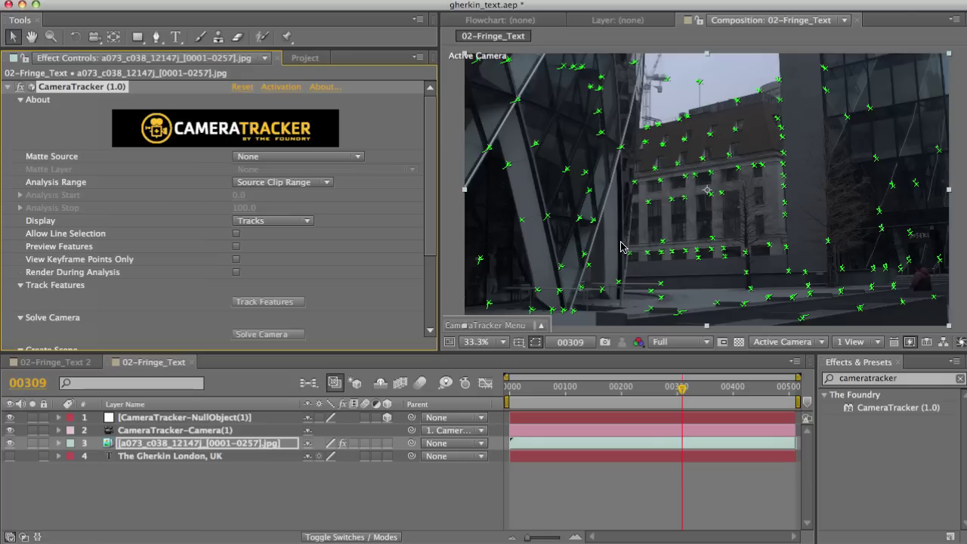
Create a new white solid layer at composition size, 1920 x 1080 px
left_click_drag(664, 389, 656, 415)
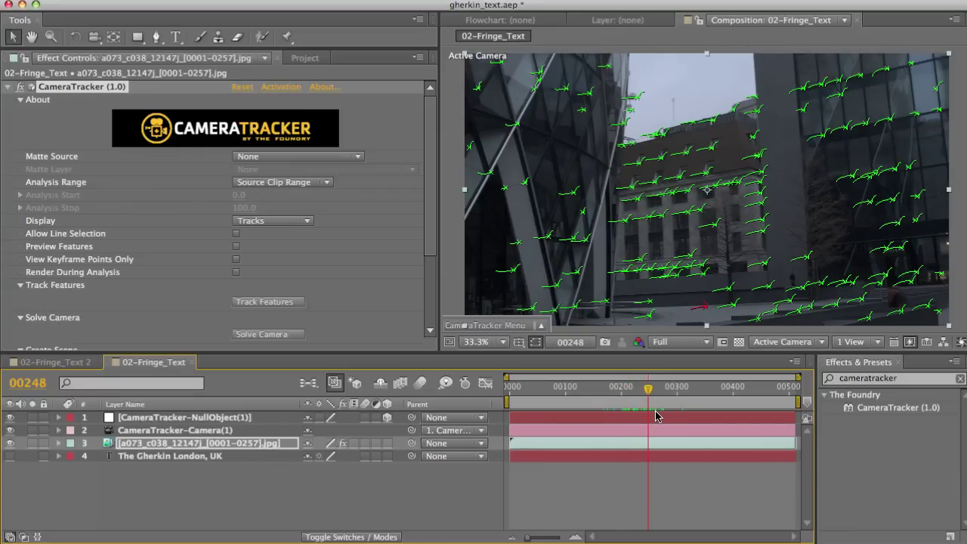
left_click(151, 456)
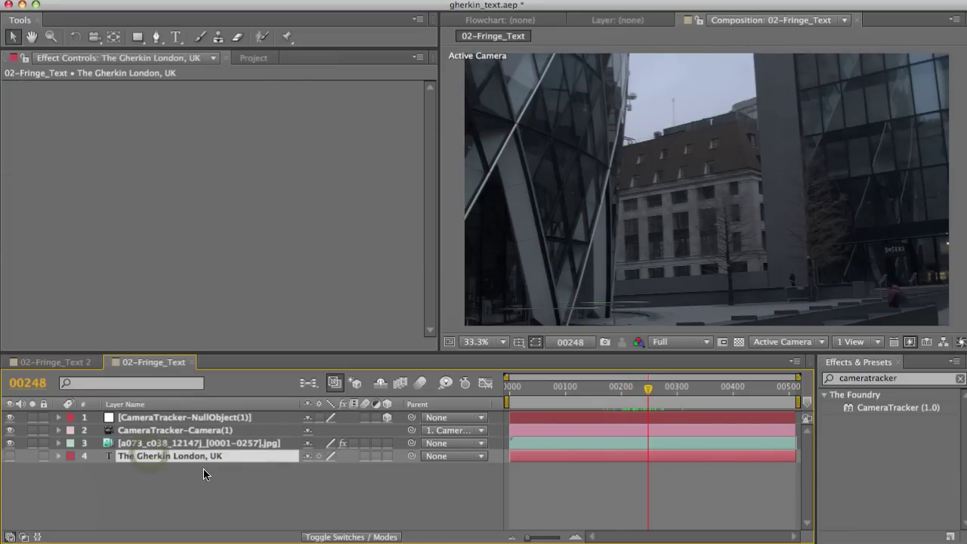
right_click(188, 501)
mouse_move(216, 511)
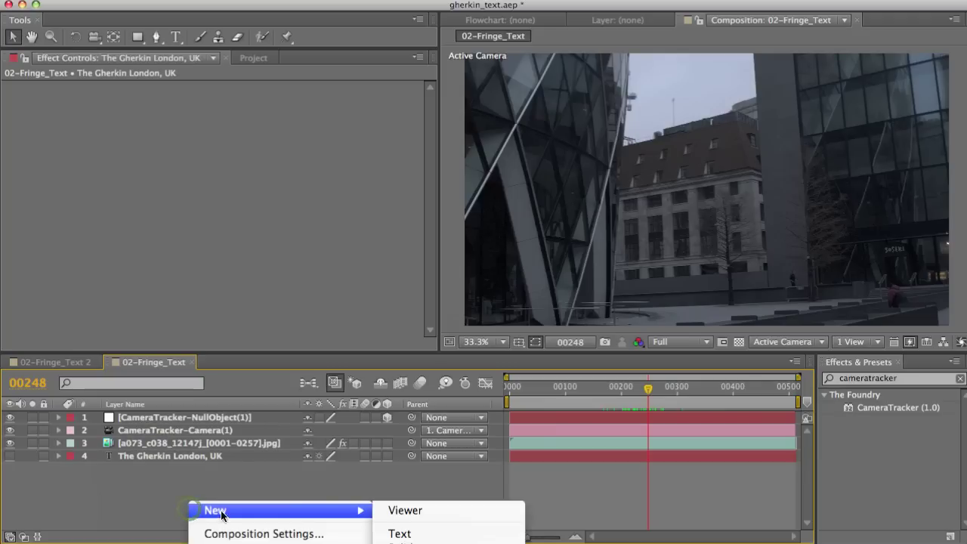
left_click(401, 543)
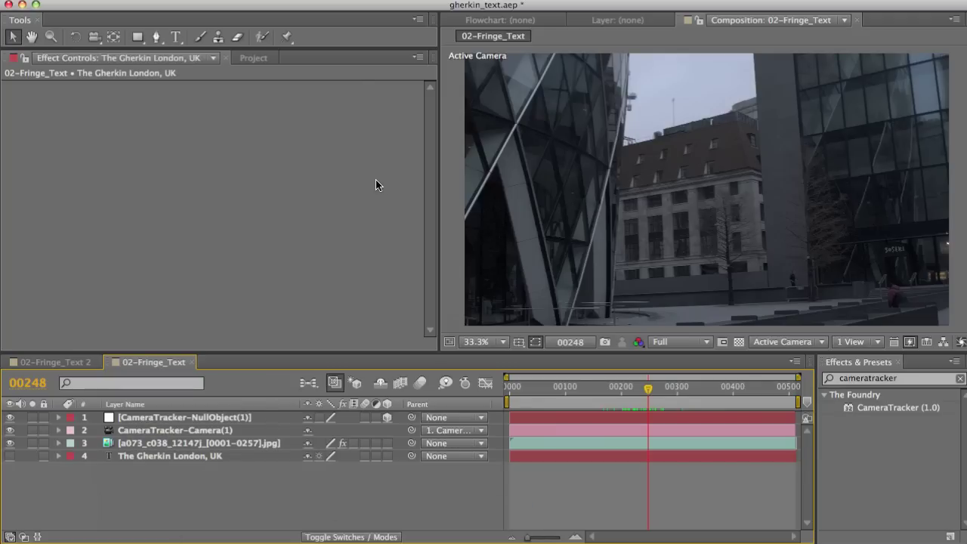
left_click(171, 276)
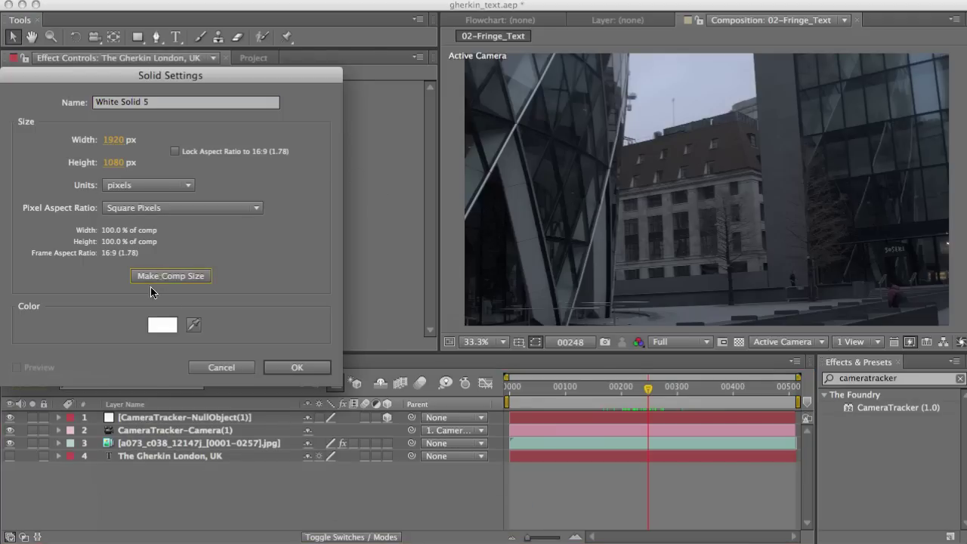
left_click(295, 369)
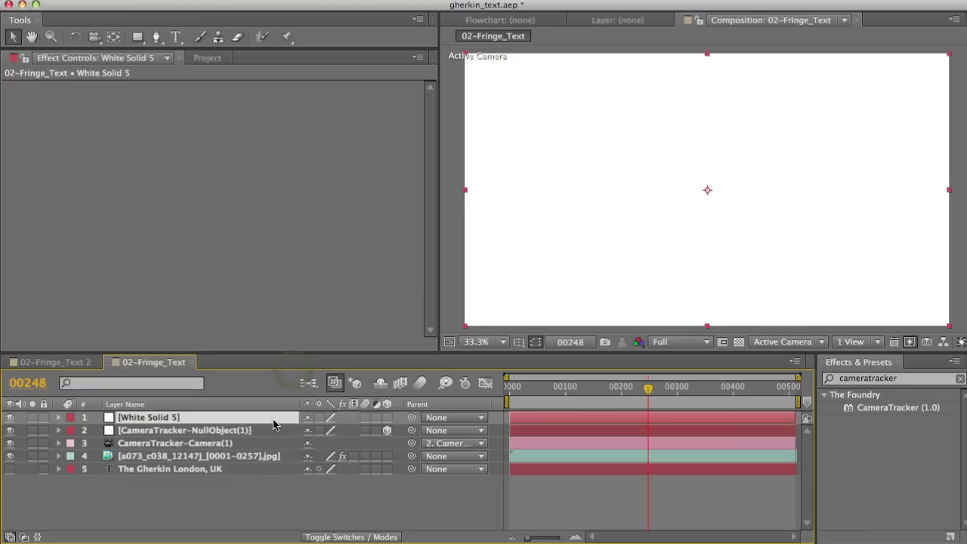
Find the Shatter effect and apply it to the white solid
left_click(907, 380)
type("shatter")
left_click_drag(862, 409, 625, 203)
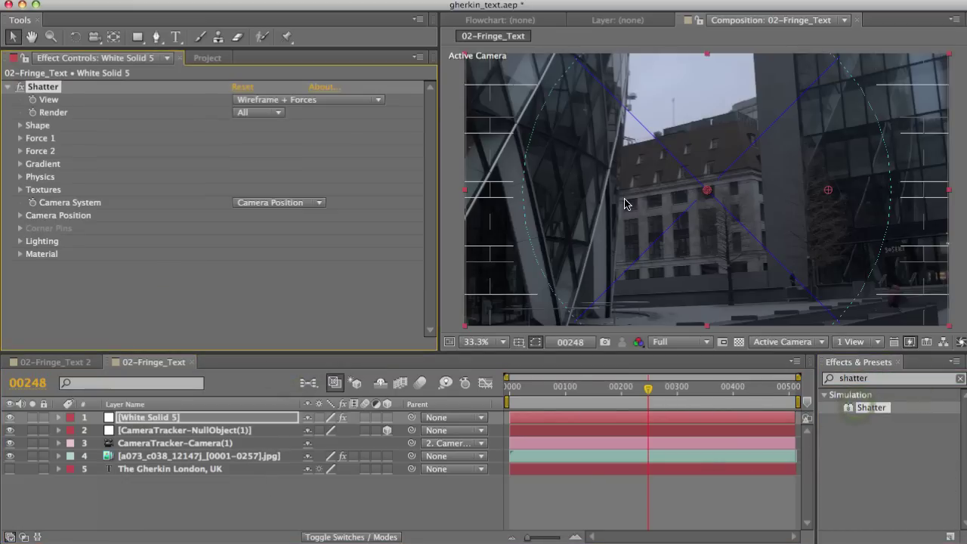
Set Shatter's shape pattern to Custom, using the text layer The Gherkin London, UK as the custom shatter map
left_click(19, 126)
left_click(248, 139)
left_click(254, 154)
left_click(257, 151)
left_click(249, 157)
right_click(276, 165)
left_click(274, 153)
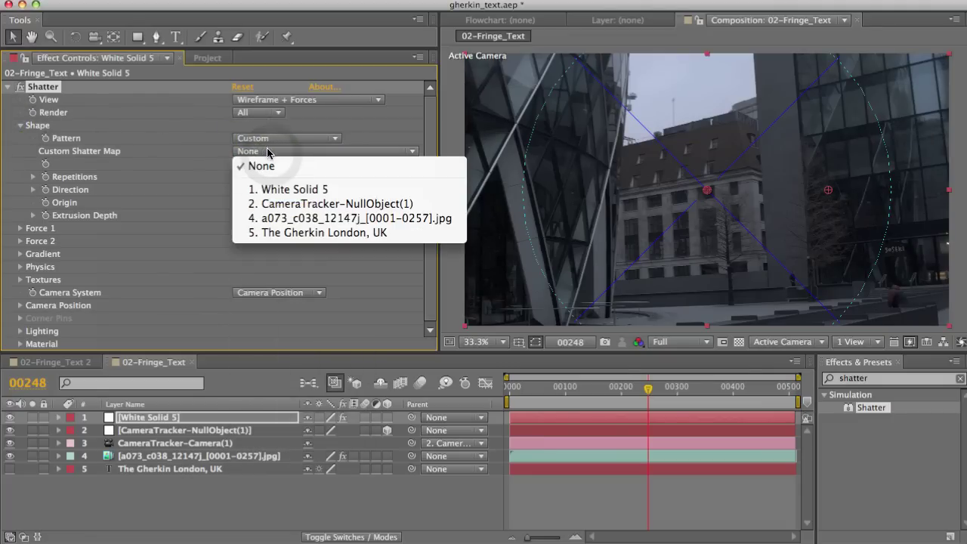
left_click(294, 240)
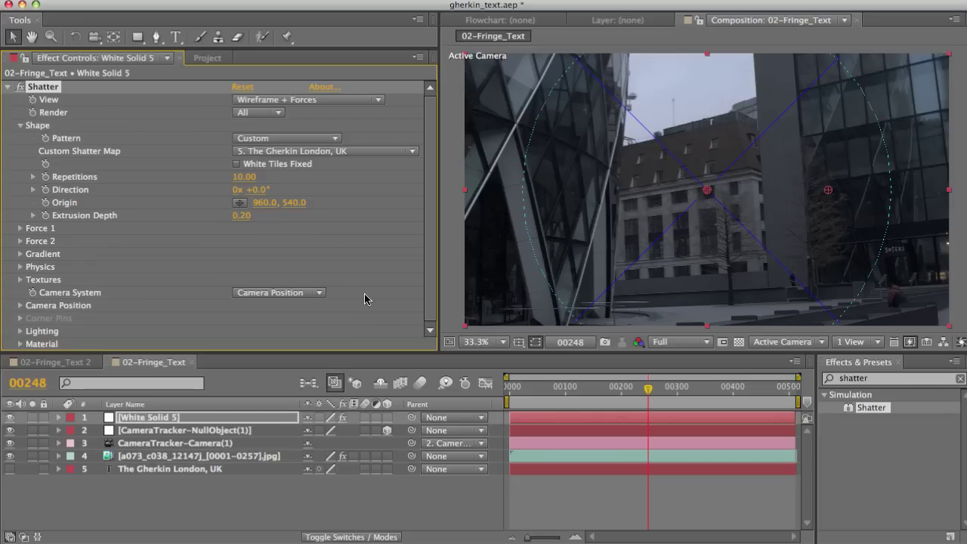
Neutralise Shatter's motion by setting the Force 1 strength, Force 2 strength and Physics gravity to 0
left_click(20, 227)
left_click(239, 281)
type("0")
key("Return")
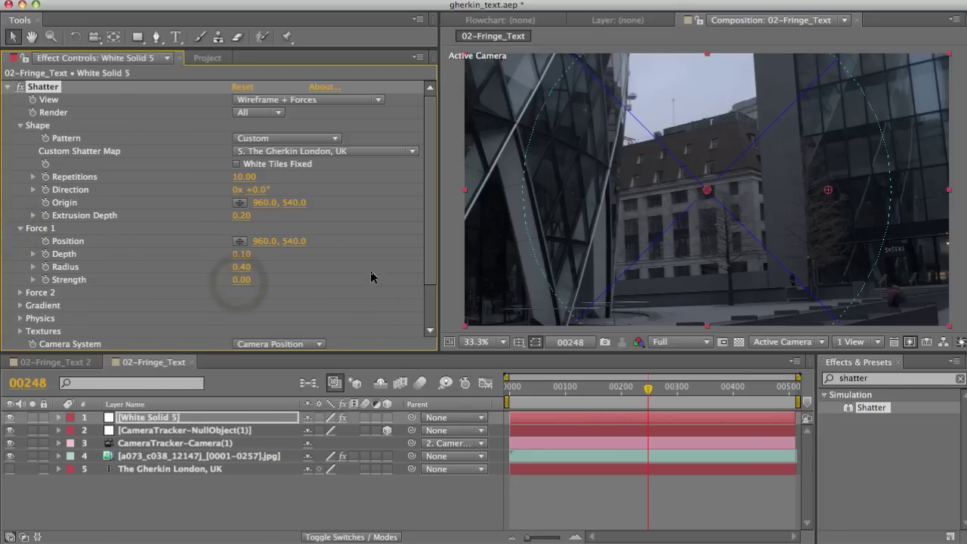
left_click(20, 292)
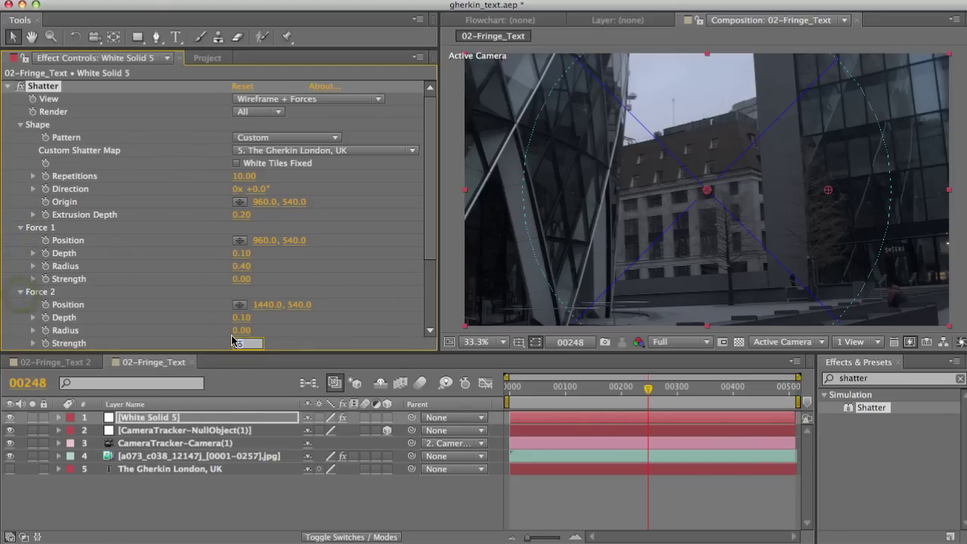
left_click_drag(429, 251, 429, 314)
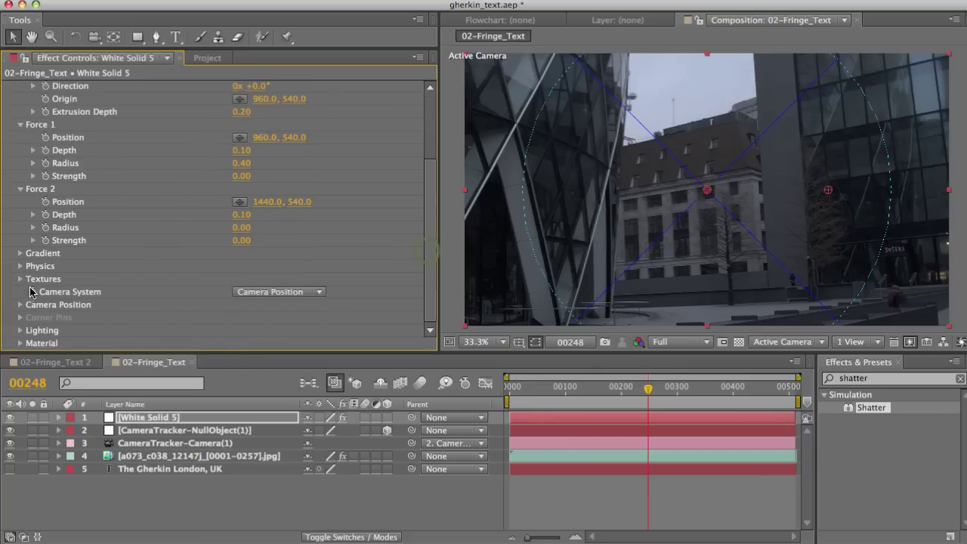
left_click(20, 266)
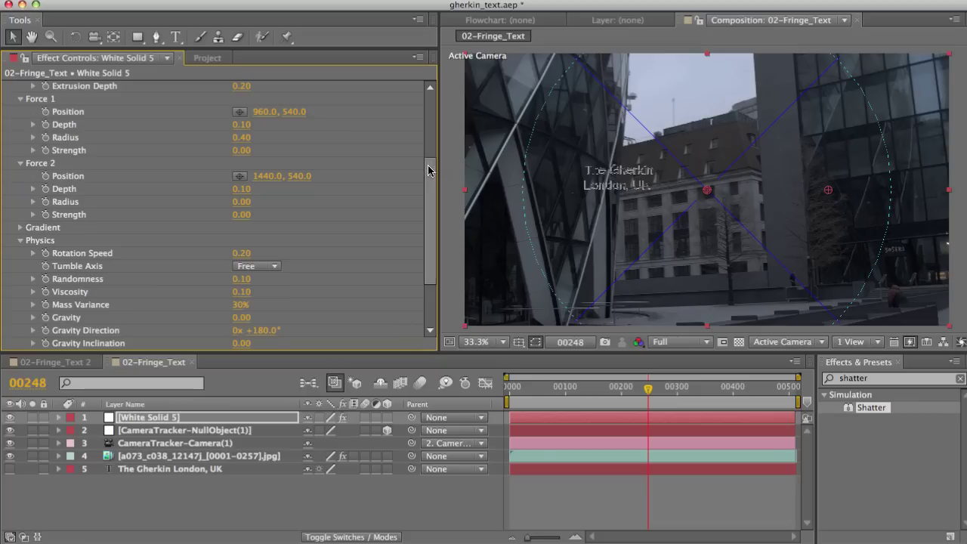
Set Shatter's view to Rendered and check the text at several frames across the timeline
left_click_drag(429, 246, 428, 166)
left_click(257, 101)
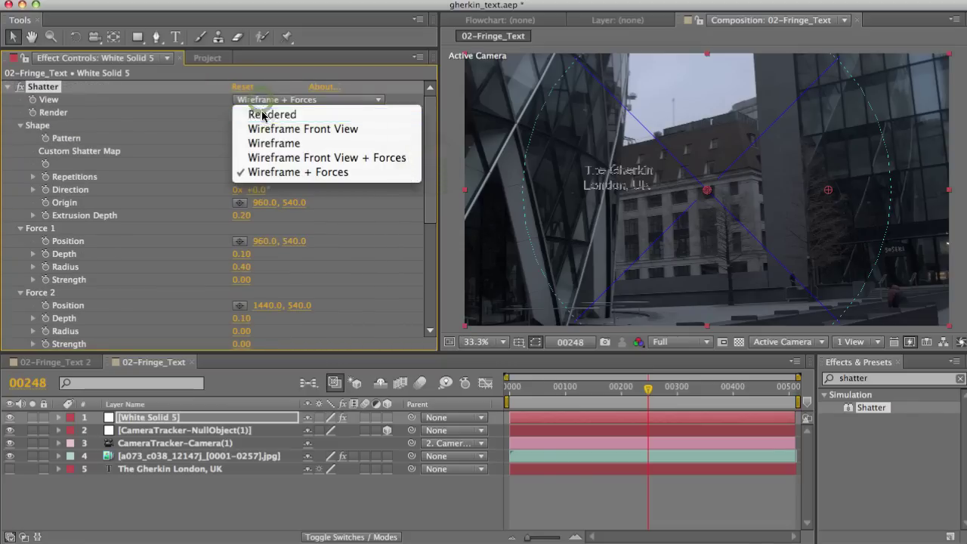
left_click(245, 112)
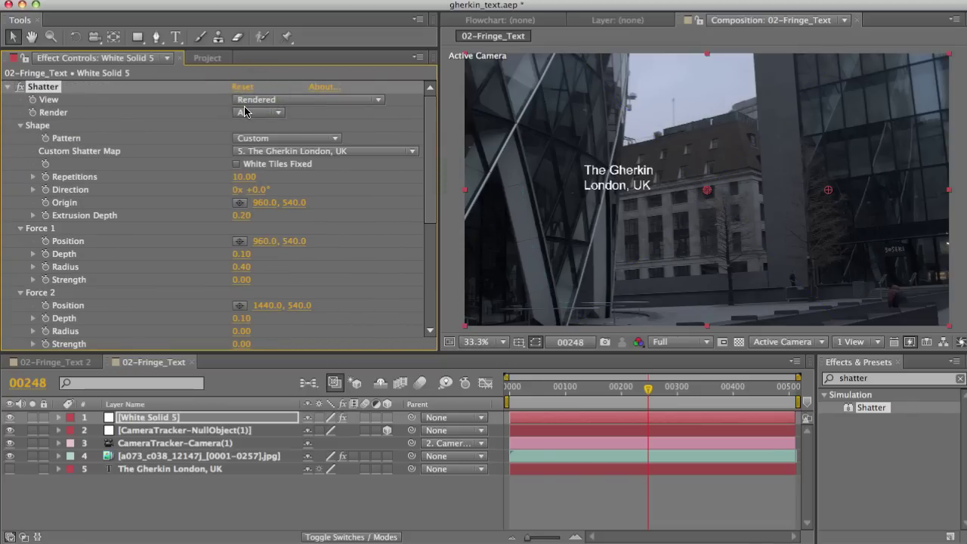
left_click(633, 393)
left_click(549, 393)
left_click(684, 393)
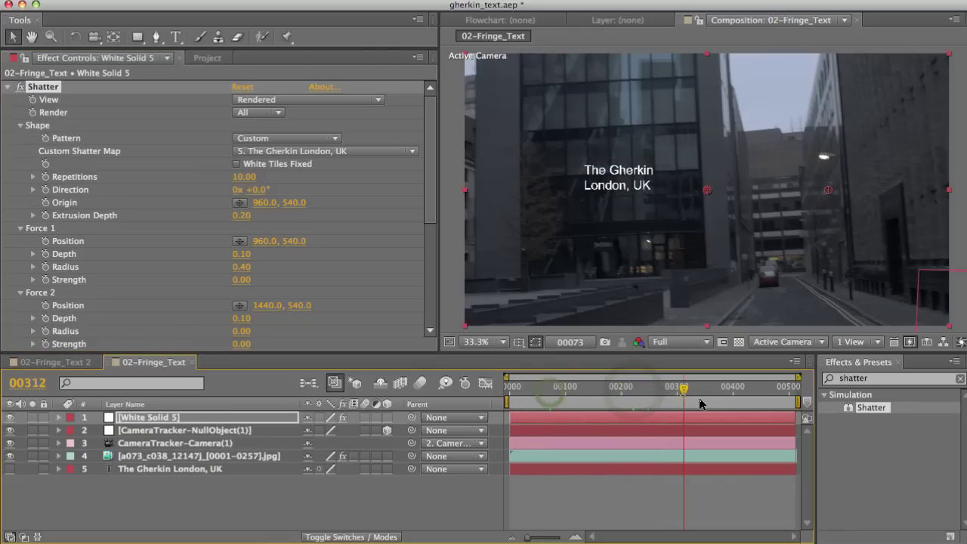
left_click(764, 404)
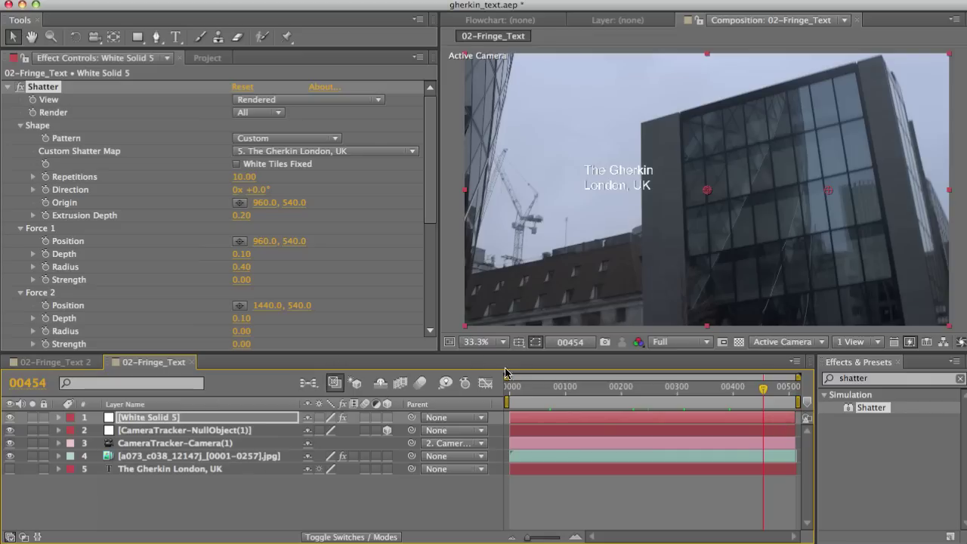
Go to frame 73 and set Shatter's camera system to Comp Camera
left_click(551, 403)
left_click_drag(427, 176, 429, 329)
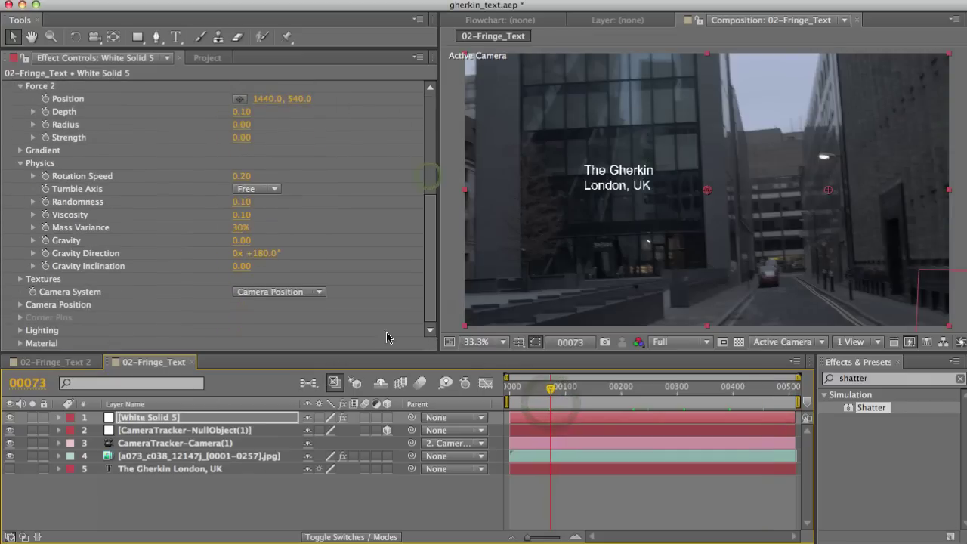
left_click(260, 294)
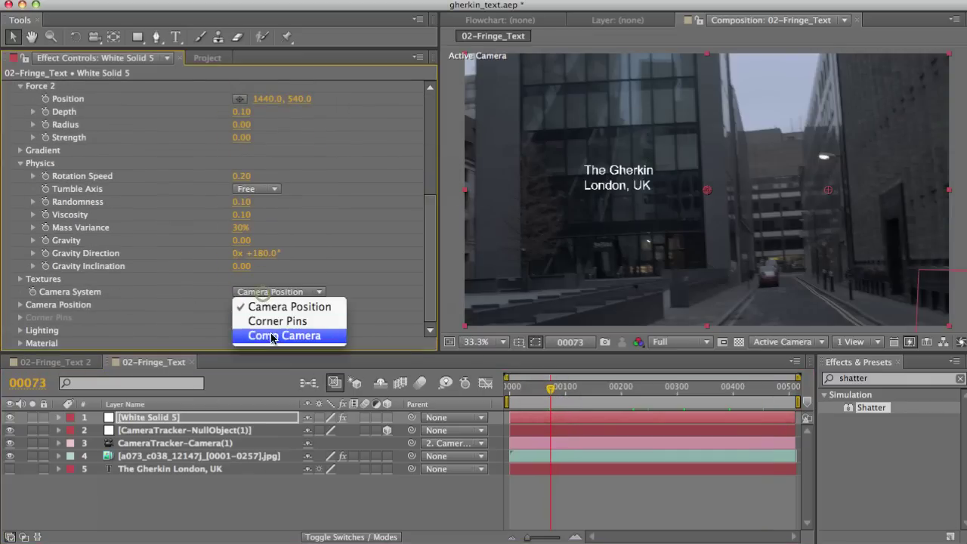
left_click(255, 336)
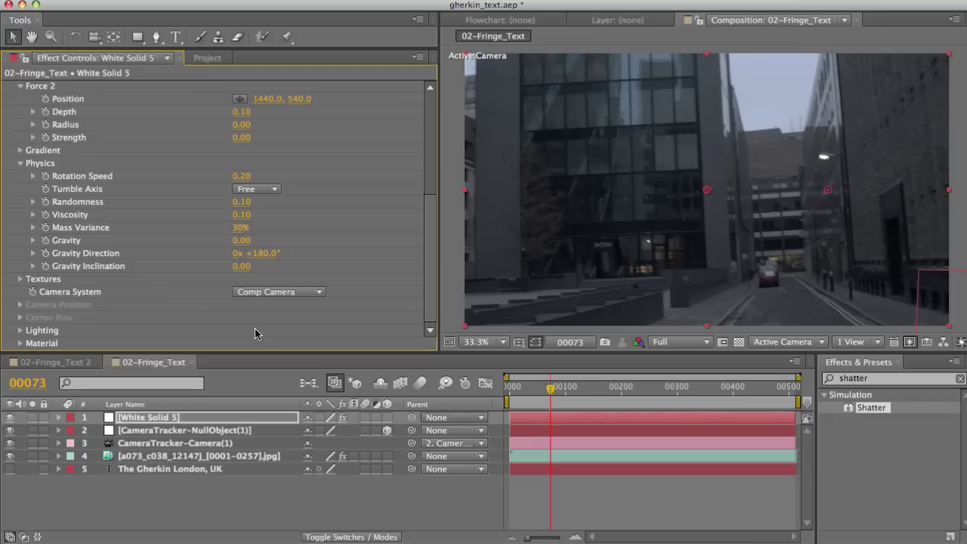
View the scene from Custom View 1 and select the tracked camera to examine its position relative to the text
left_click(772, 344)
left_click(778, 498)
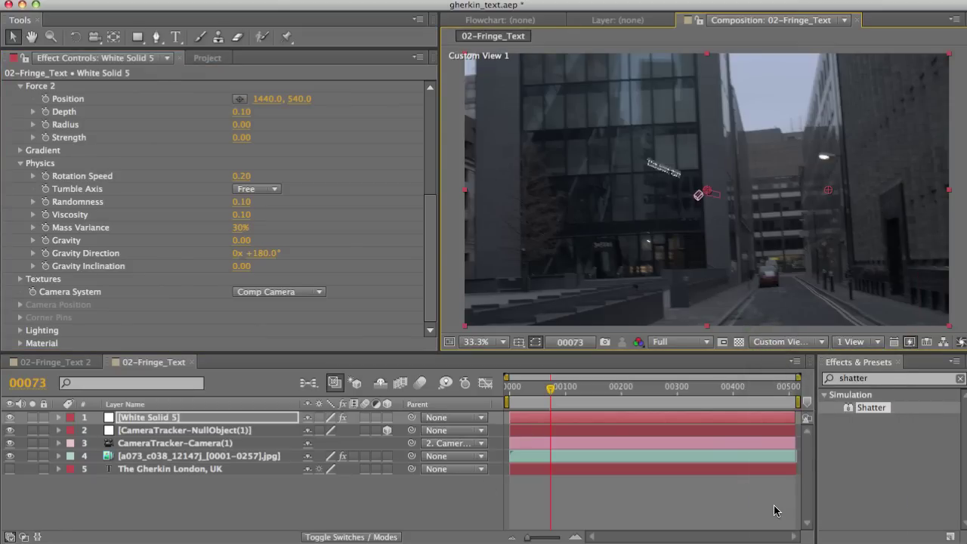
left_click(169, 447)
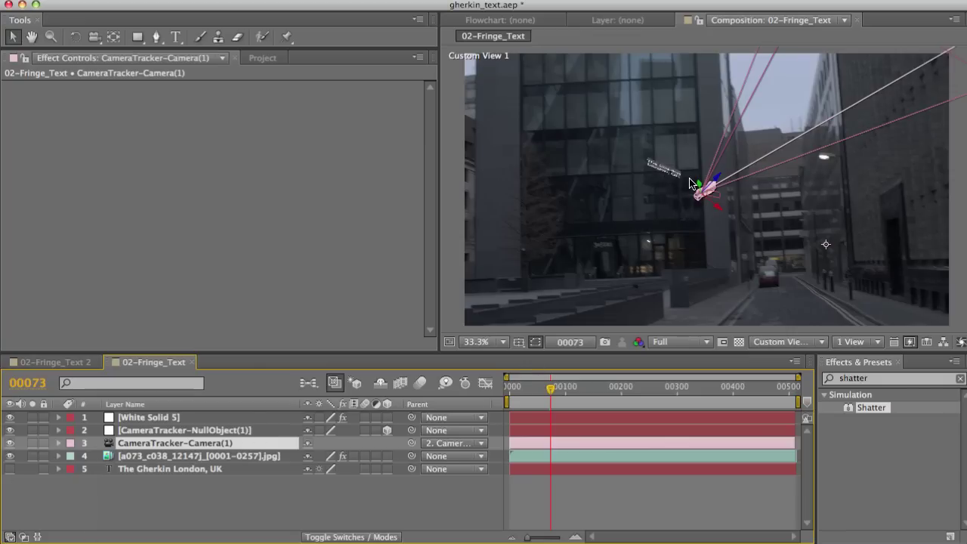
Check the tracked camera's zoom value in its camera settings, with the units in pixels
double_click(157, 444)
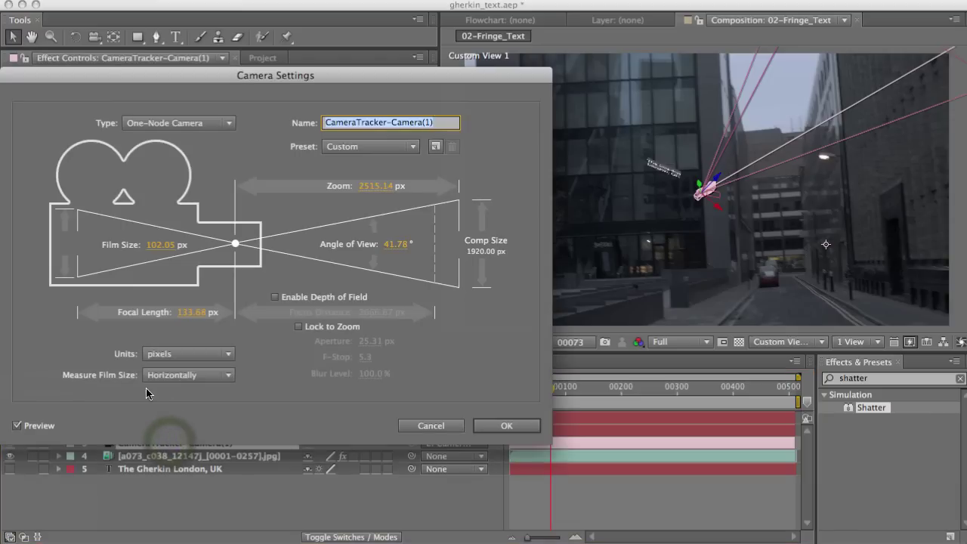
left_click(186, 353)
left_click(173, 361)
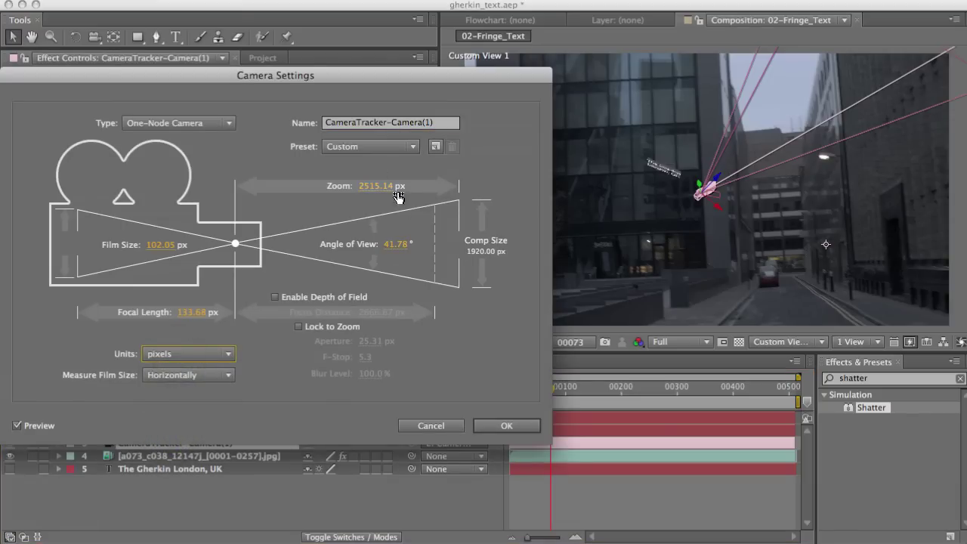
left_click(500, 428)
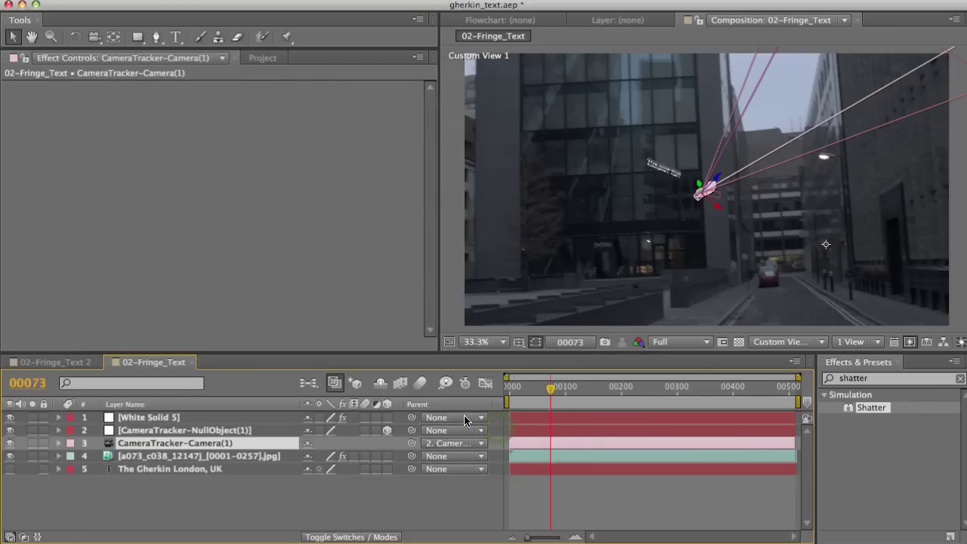
Set the CameraTracker null object's Z position to -2515 and select the camera to check its new placement
left_click(161, 431)
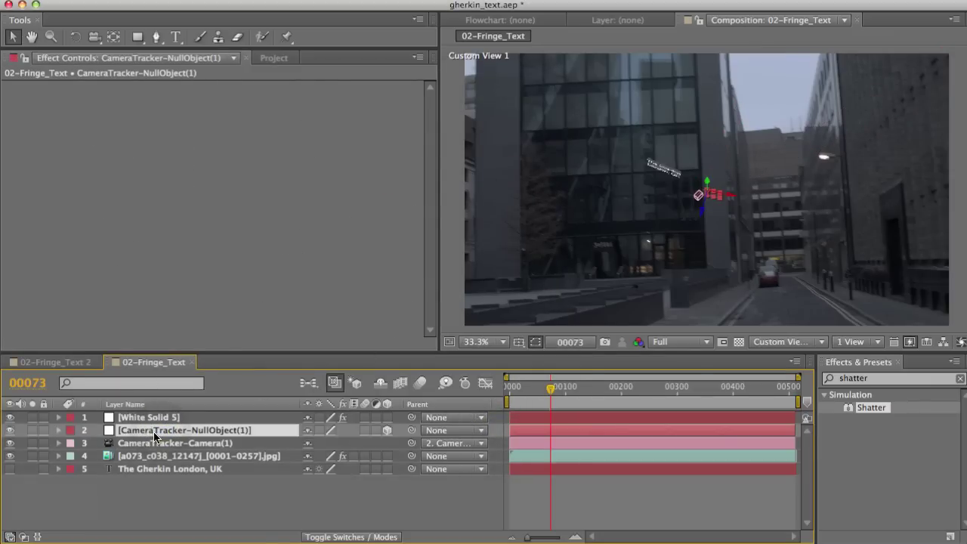
key("p")
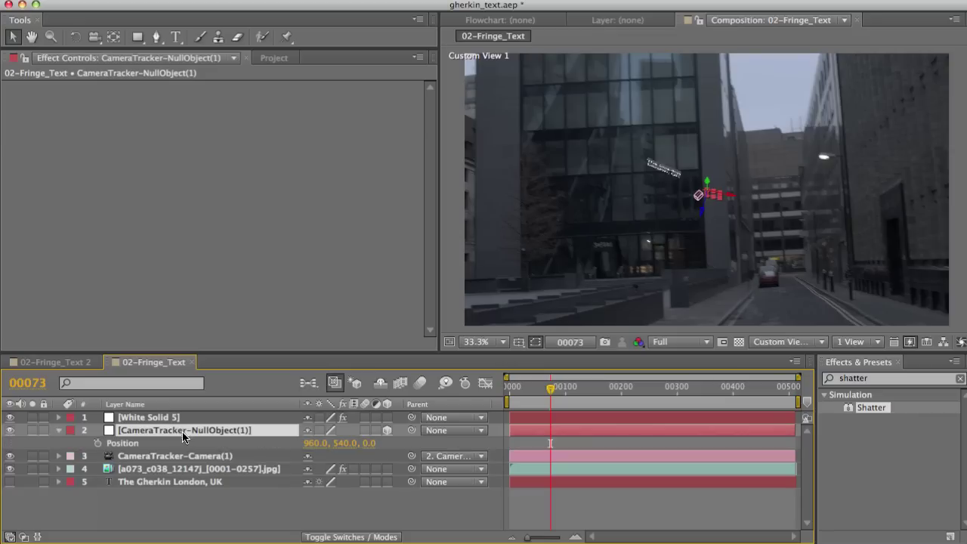
left_click(365, 444)
type("-2515")
key("Return")
left_click(174, 456)
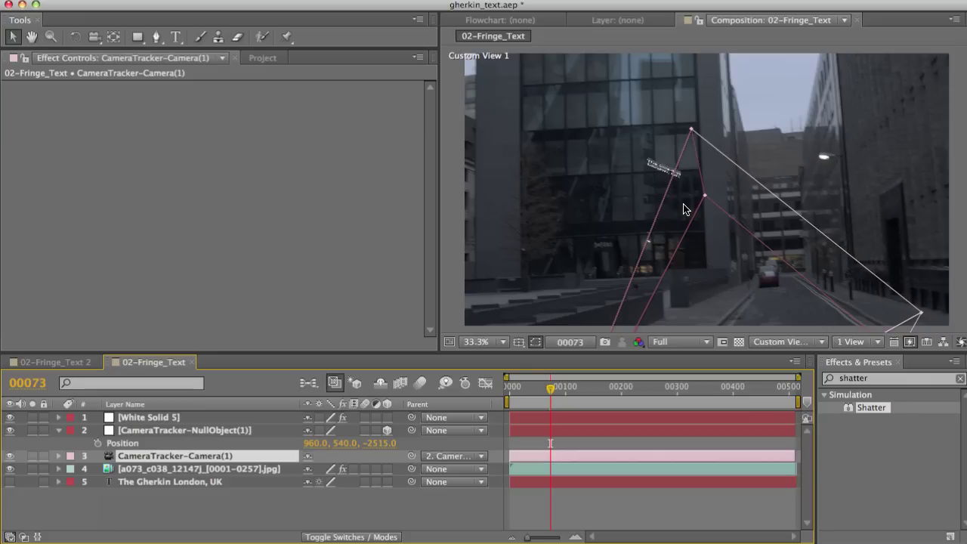
Run the camera solve again on the footage layer's CameraTracker effect to get its reference frame
left_click(211, 469)
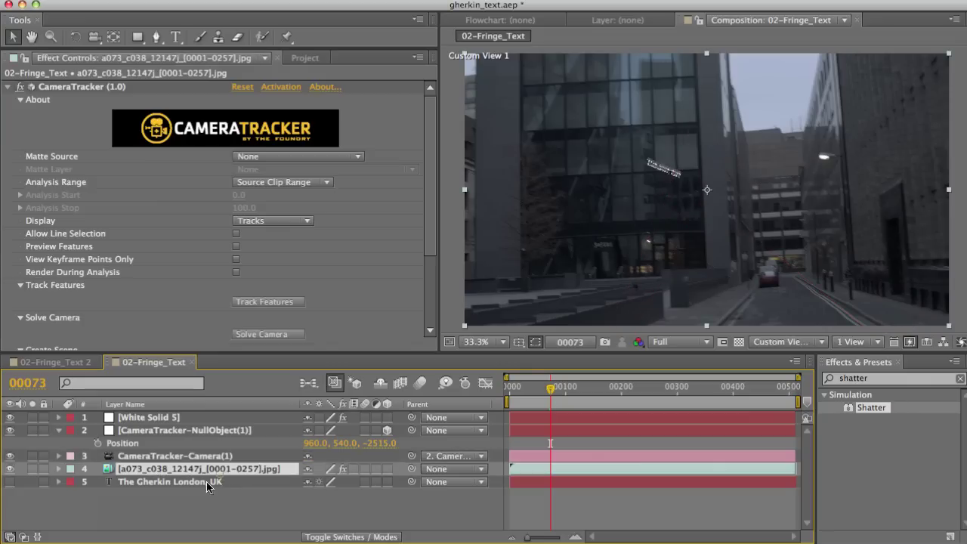
left_click(266, 335)
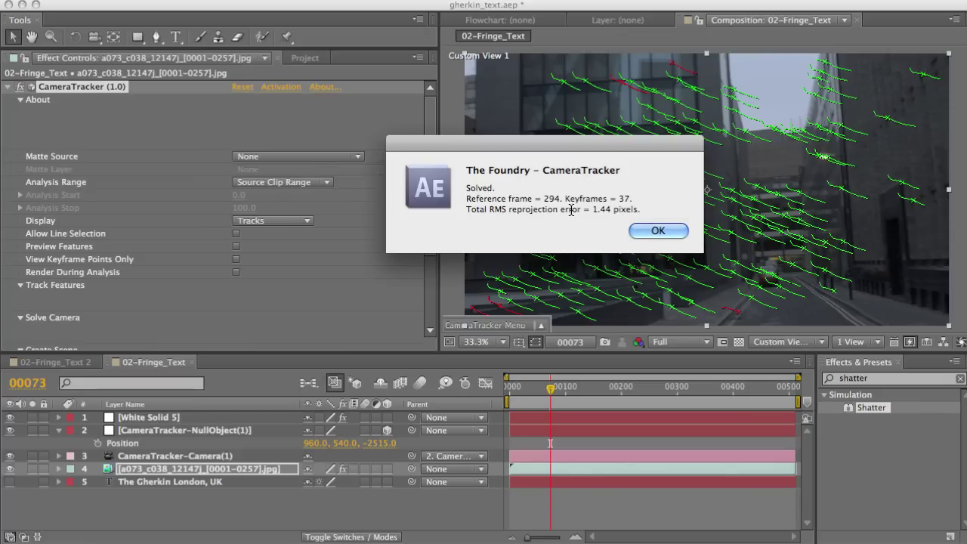
left_click(651, 231)
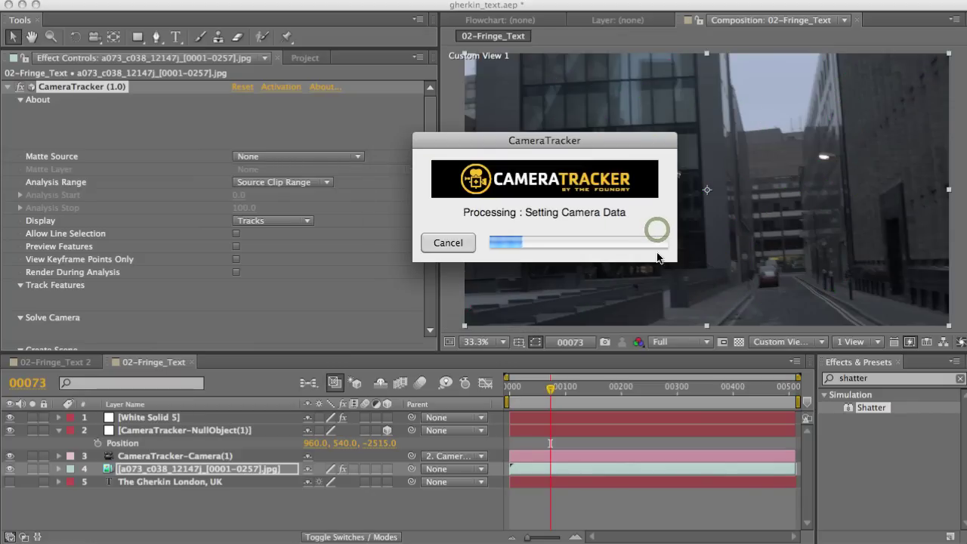
Go to frame 294 and show the composition through Active Camera
left_click(26, 385)
type("29")
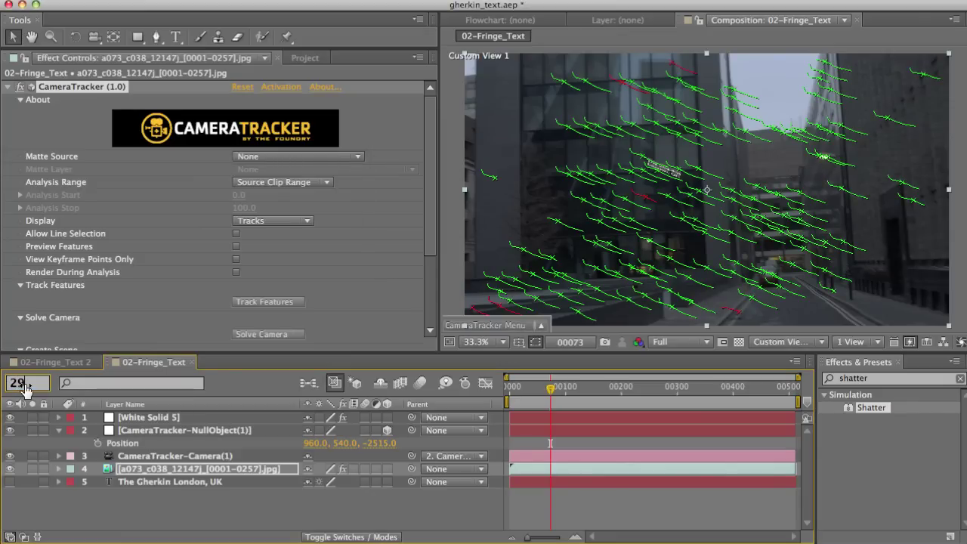
type("4")
key("Return")
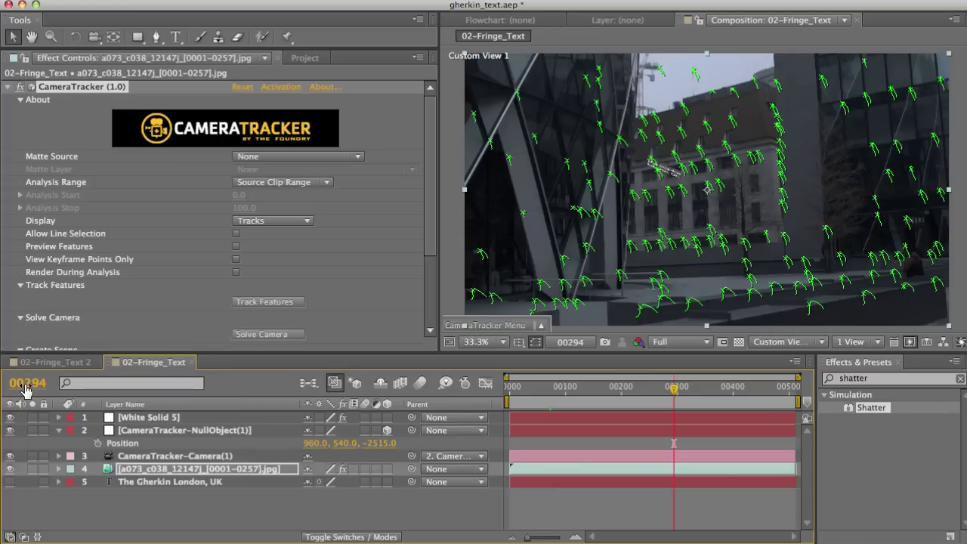
left_click(760, 342)
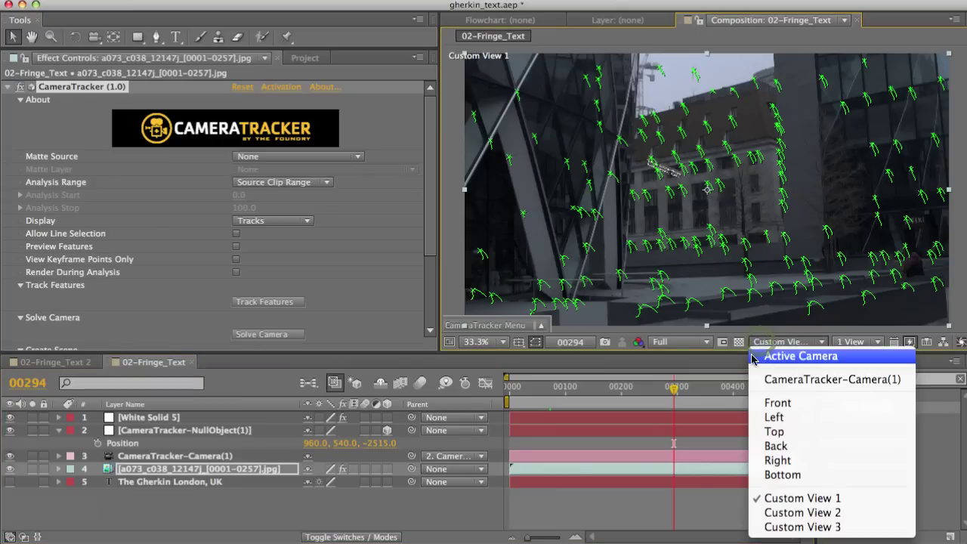
left_click(786, 356)
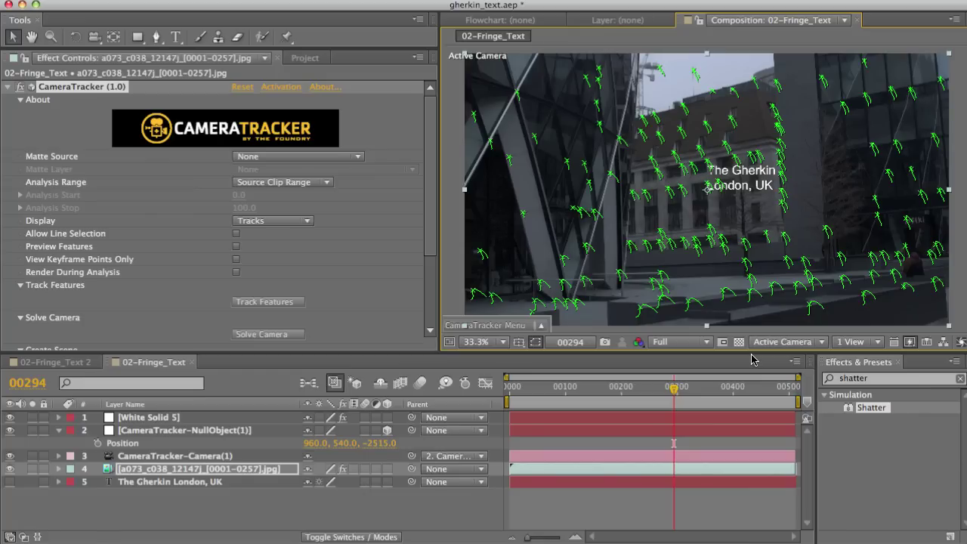
Bring the text into view by moving the CameraTracker null object to X position 756 and Z position -600, checking at frame 290
left_click(265, 510)
left_click(198, 431)
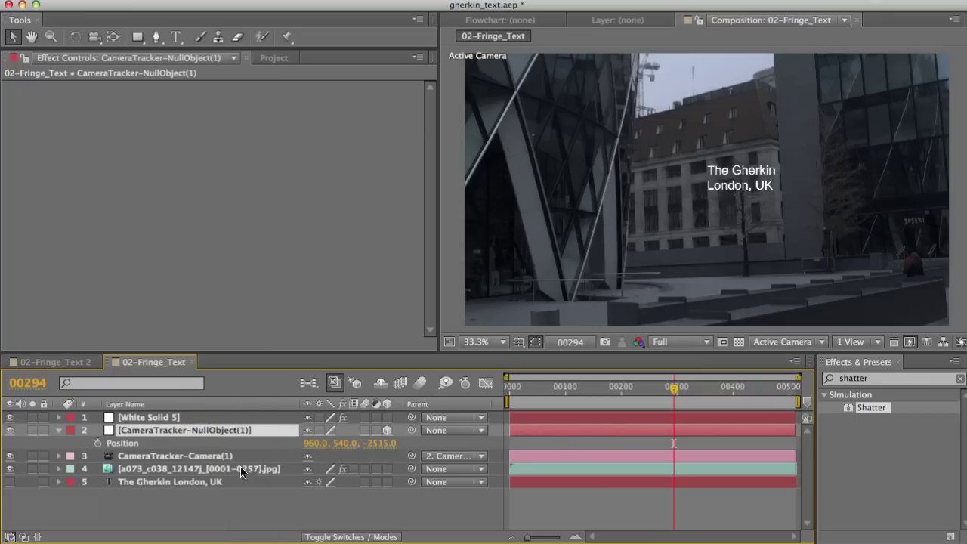
mouse_move(381, 444)
left_mouse_down()
mouse_move(285, 452)
mouse_move(676, 462)
mouse_move(936, 492)
left_mouse_up()
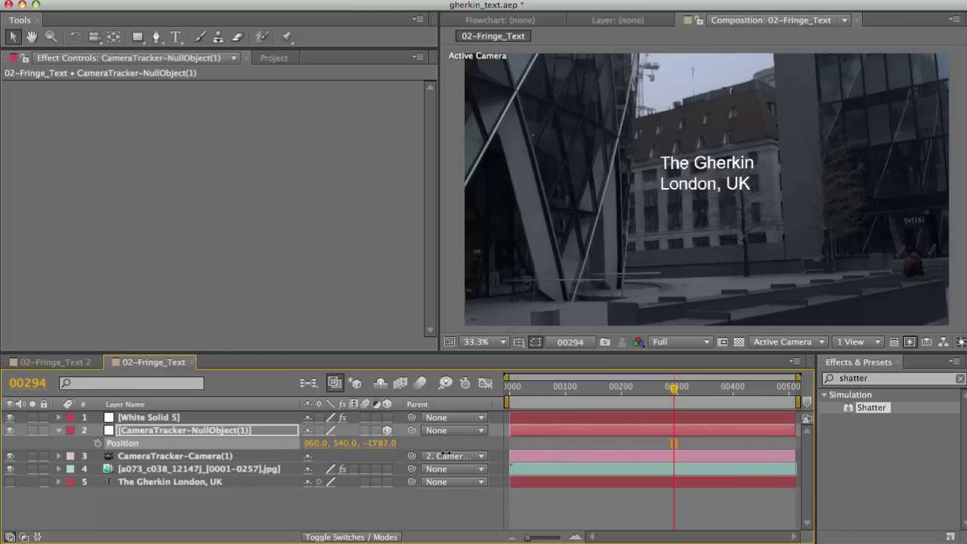
left_click_drag(374, 443, 308, 435)
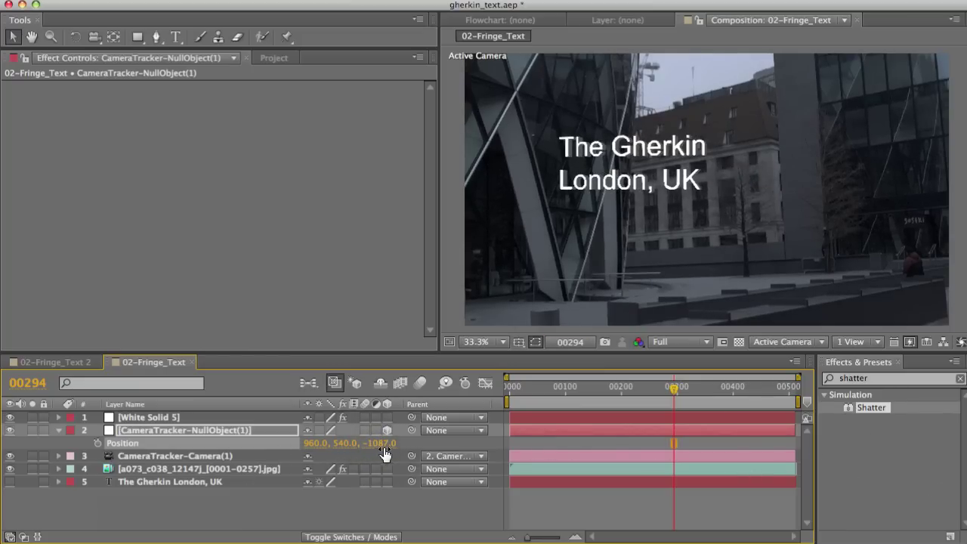
left_click_drag(385, 454, 380, 454)
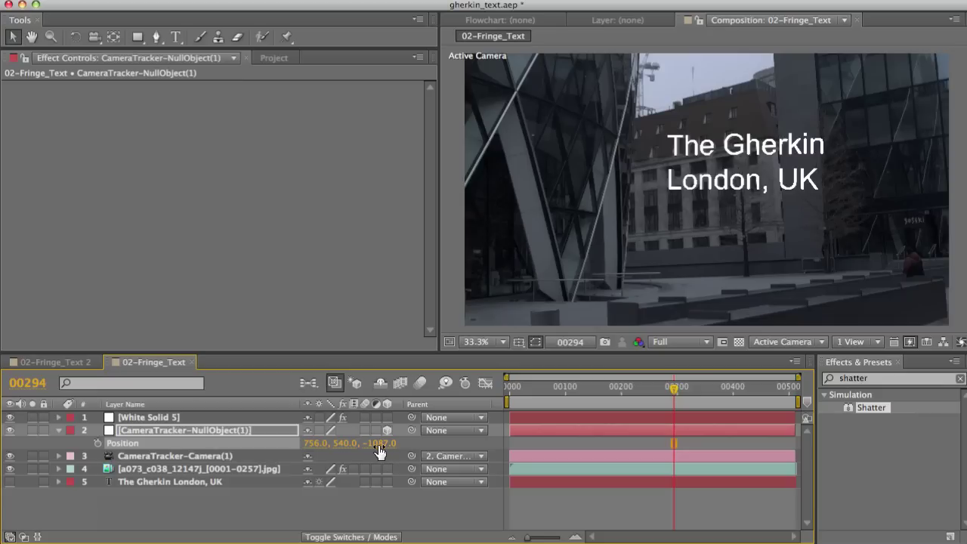
left_click_drag(354, 443, 384, 444)
mouse_move(666, 387)
left_mouse_down()
mouse_move(639, 388)
mouse_move(671, 389)
left_mouse_up()
left_click_drag(382, 444, 643, 444)
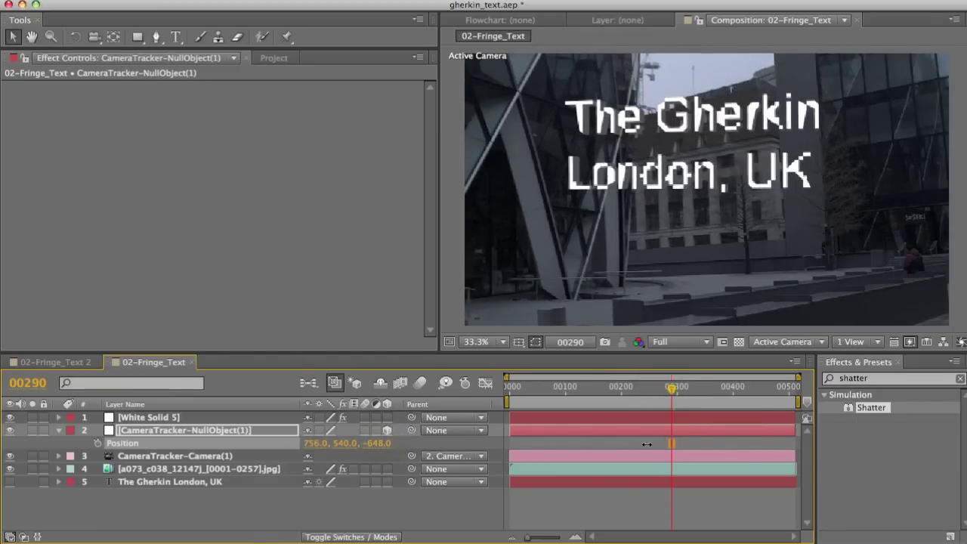
left_click_drag(376, 444, 420, 450)
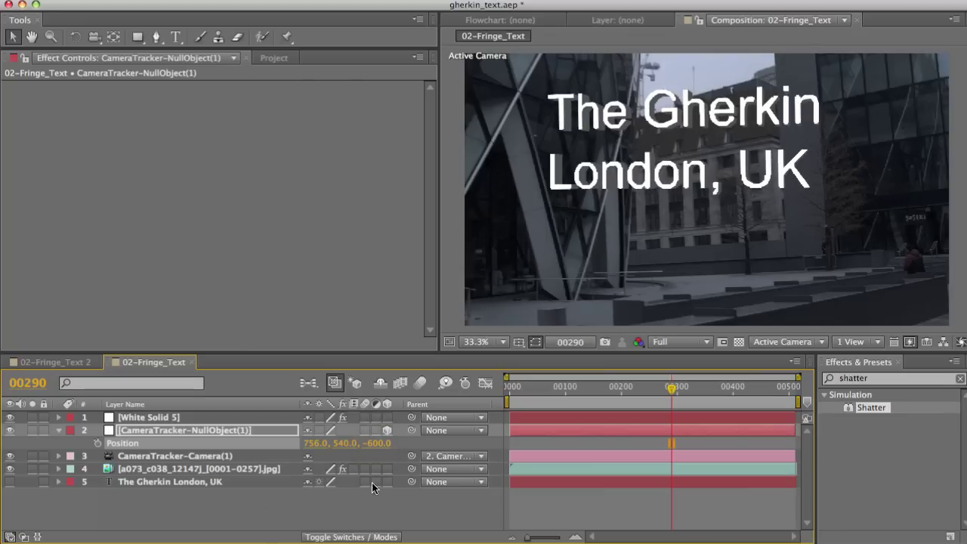
Scale the The Gherkin London, UK text layer to 50% and move the CameraTracker null object to 590, 540, -409
left_click(145, 480)
key("s")
left_click(318, 493)
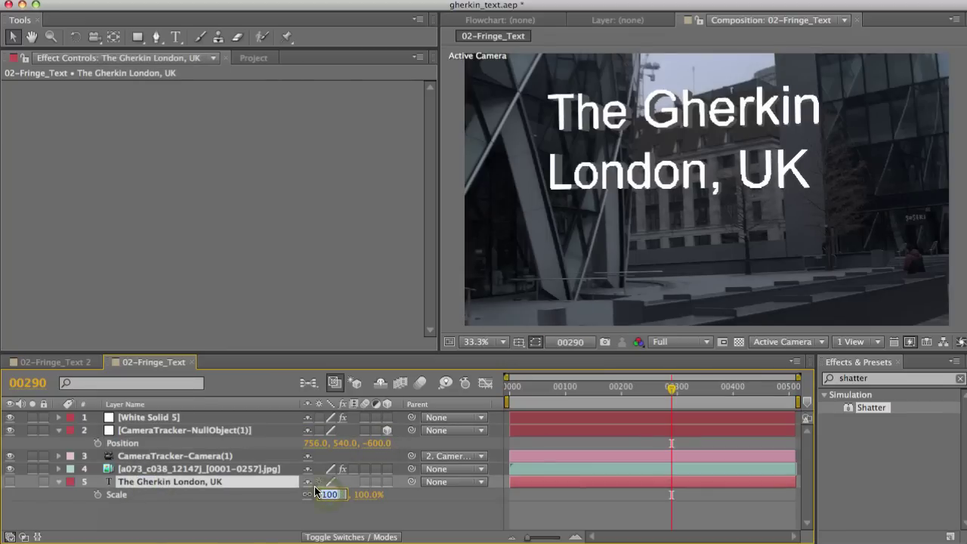
type("50")
key("Return")
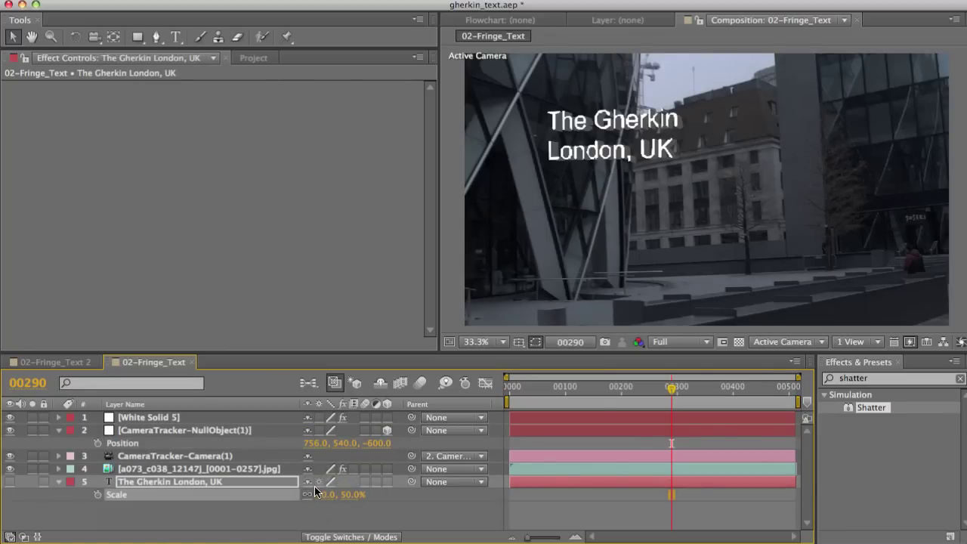
left_click_drag(309, 452, 231, 460)
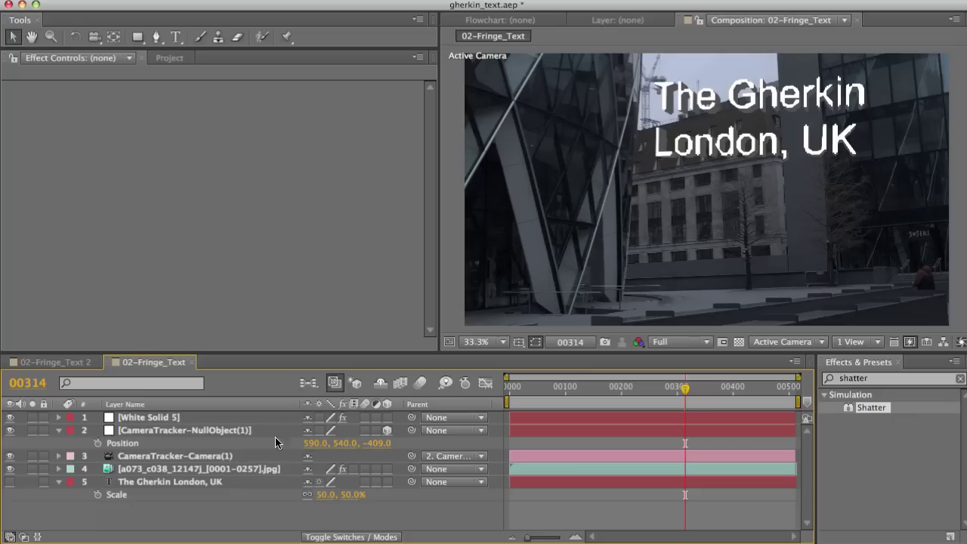
Add a new null object and make it the parent of the CameraTracker null object
right_click(287, 517)
mouse_move(297, 517)
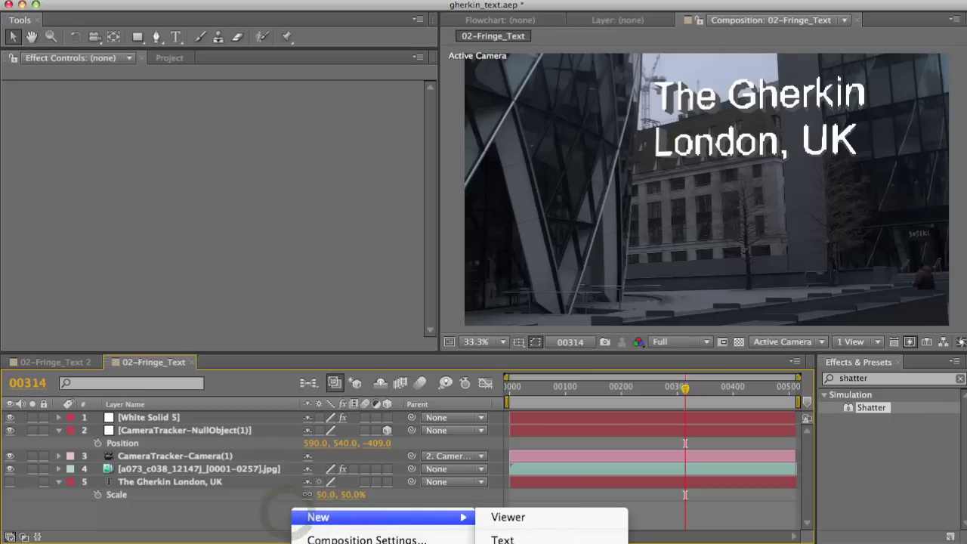
left_click(522, 543)
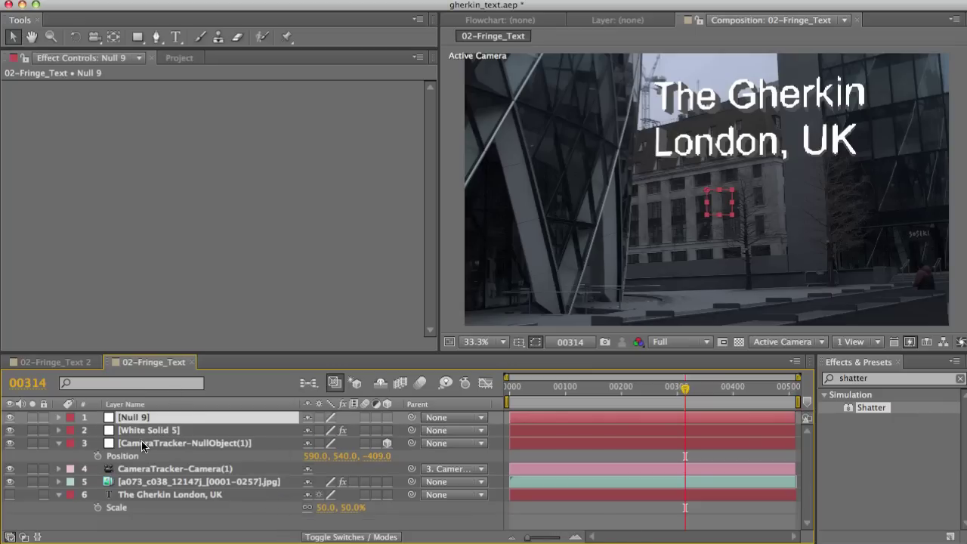
left_click(458, 445)
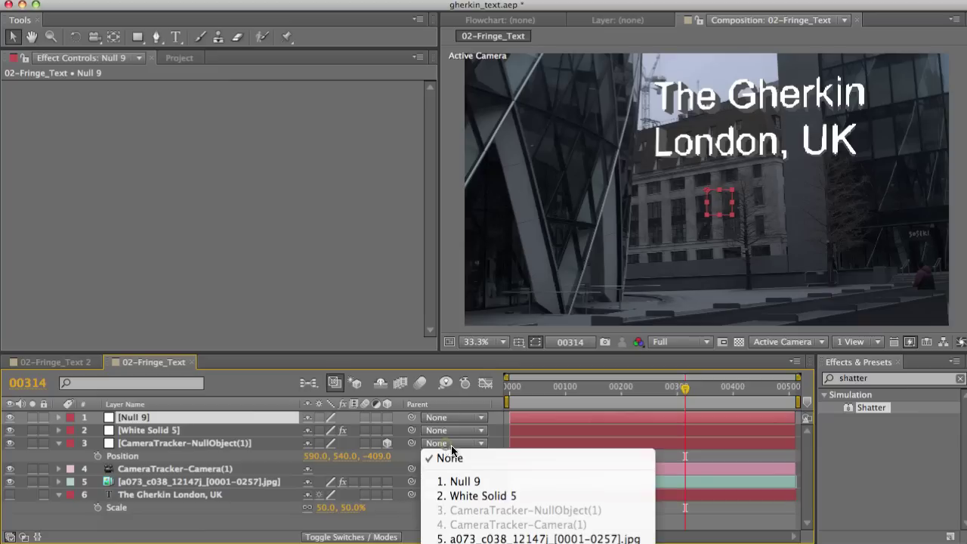
key("Return")
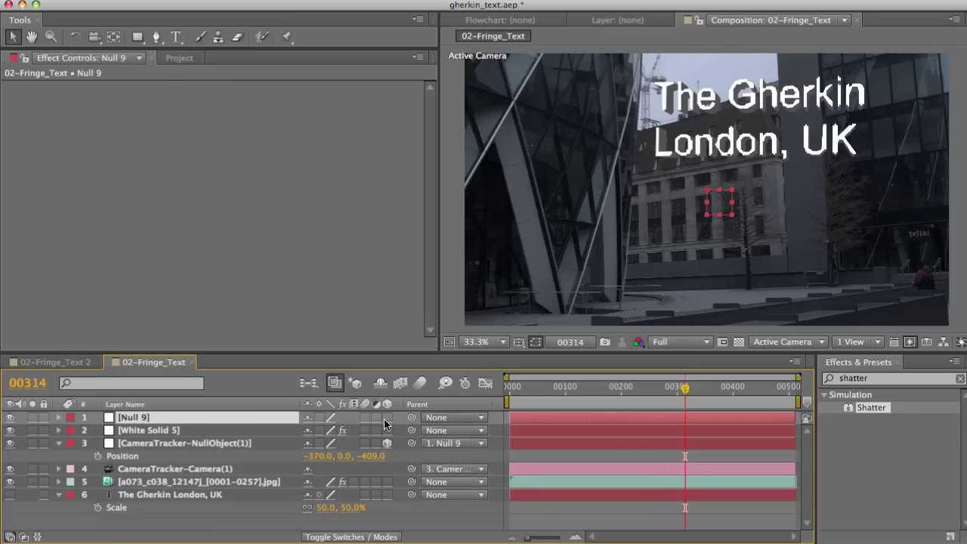
Make the new null 3D with a Y orientation of 1° and preview the text's motion in the footage
left_click(155, 418)
key("r")
mouse_move(333, 430)
left_mouse_down()
mouse_move(344, 432)
mouse_move(330, 433)
left_mouse_up()
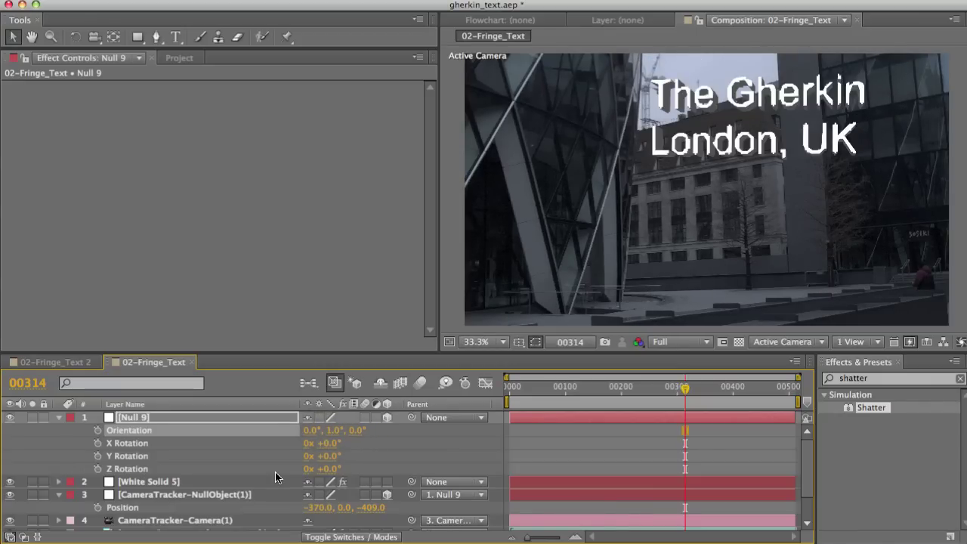
key("space")
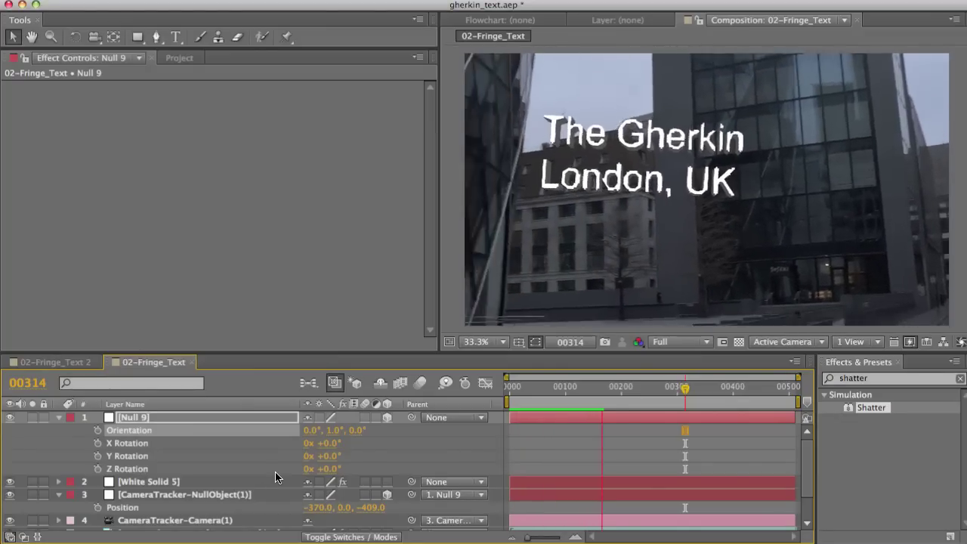
left_click(660, 61)
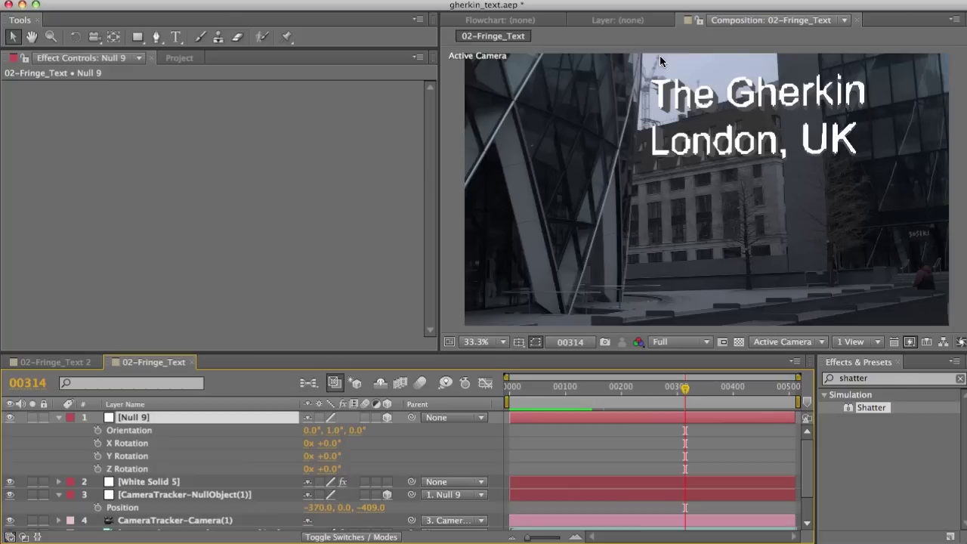
Pre-compose every layer except the footage as Pre-comp 2, moving all attributes into the new composition
left_click(60, 418)
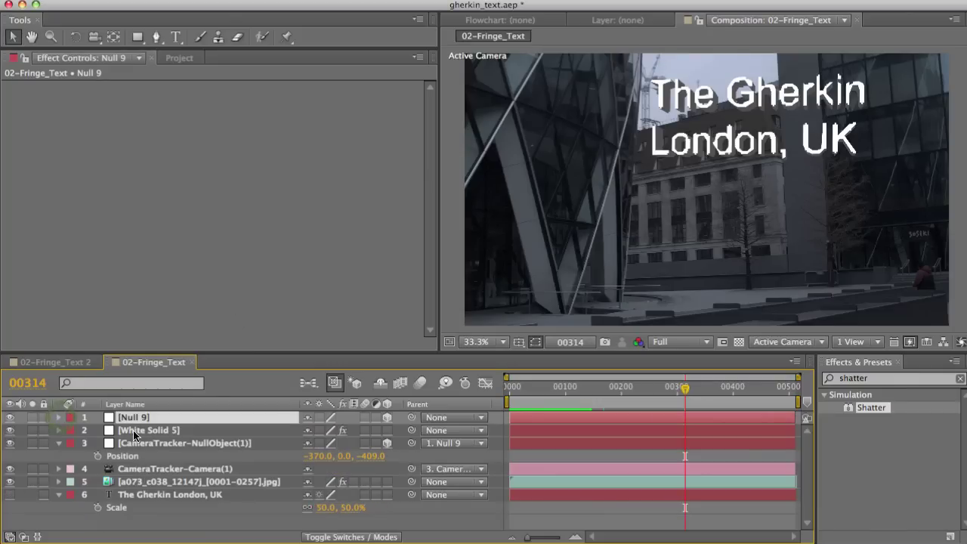
left_click(151, 495, "shift")
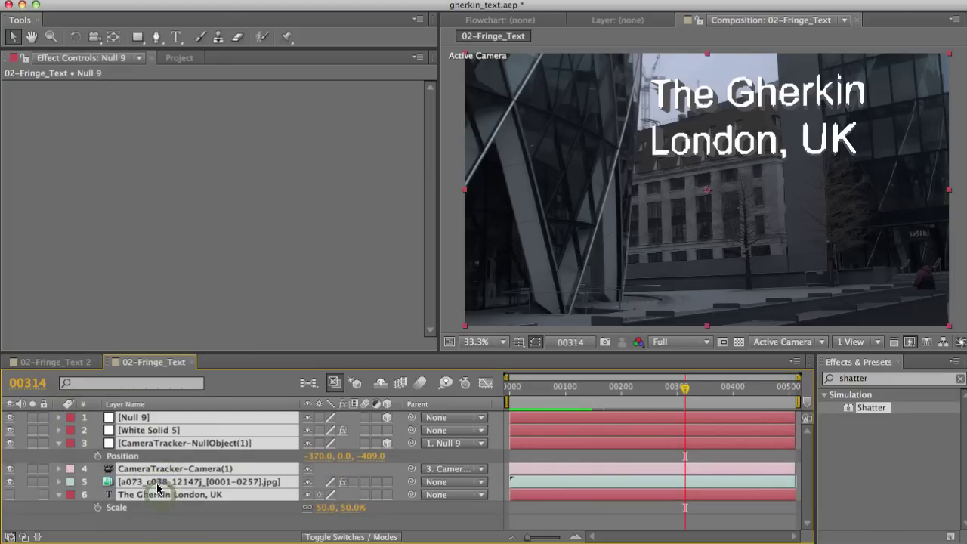
left_click(146, 483, "super")
right_click(168, 469)
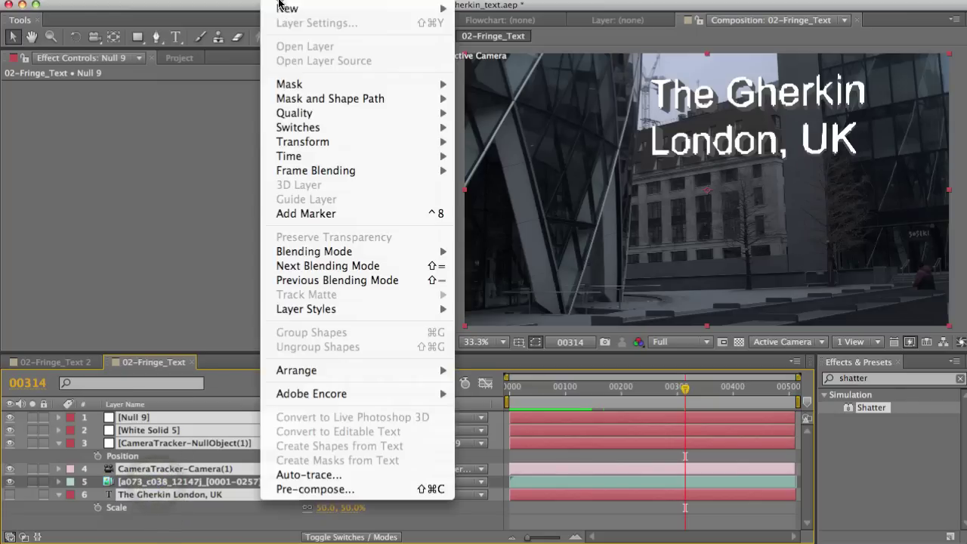
left_click(334, 490)
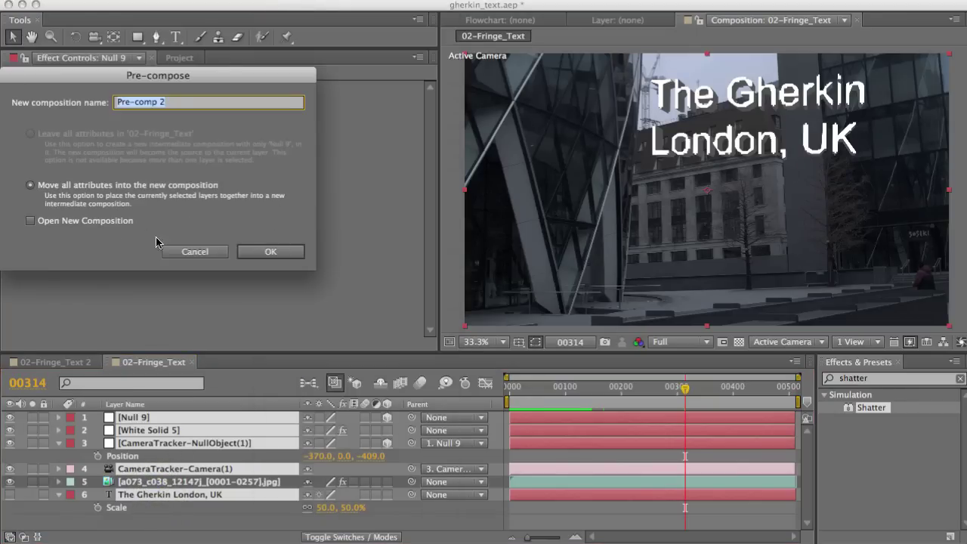
left_click(271, 252)
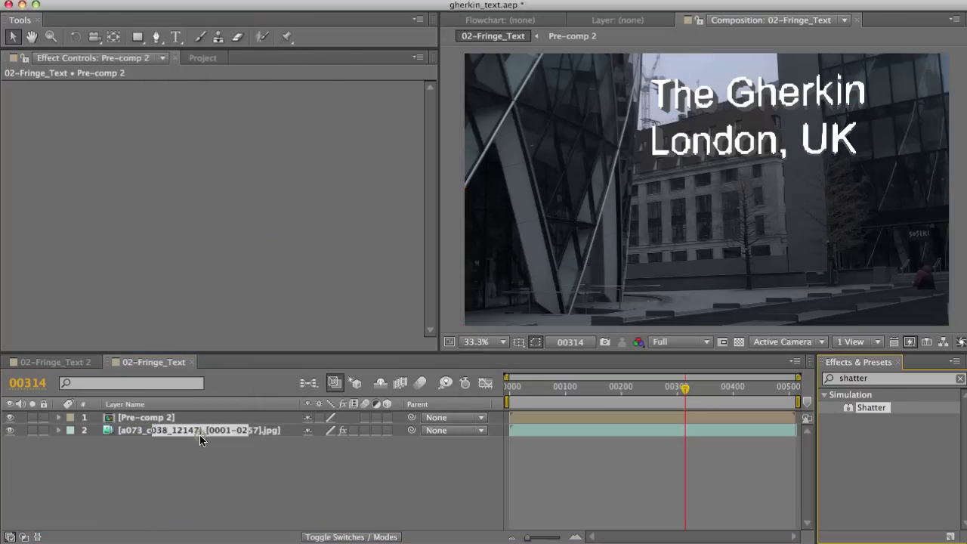
Duplicate the footage layer above Pre-comp 2 and remove the CameraTracker effect from the copy
left_click(200, 436)
key("super+d")
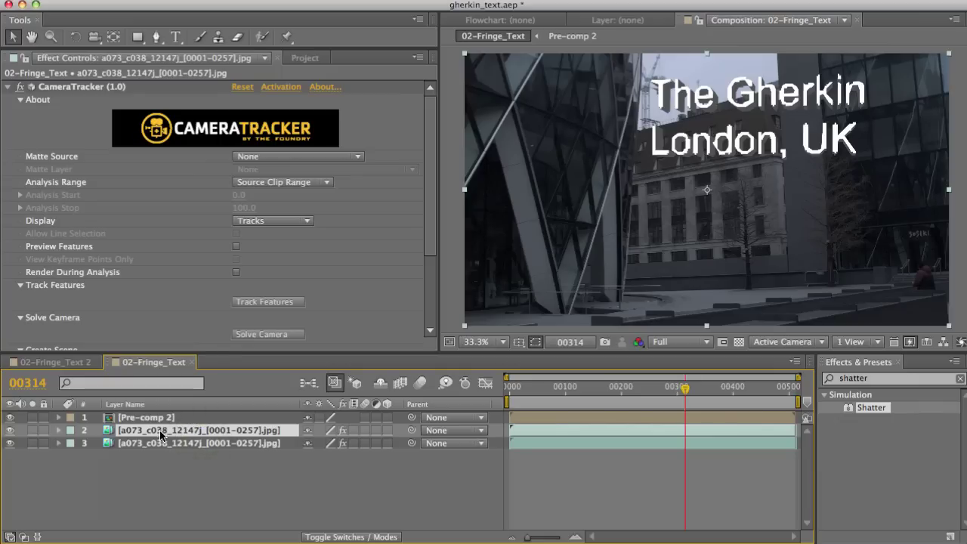
left_click_drag(168, 430, 168, 412)
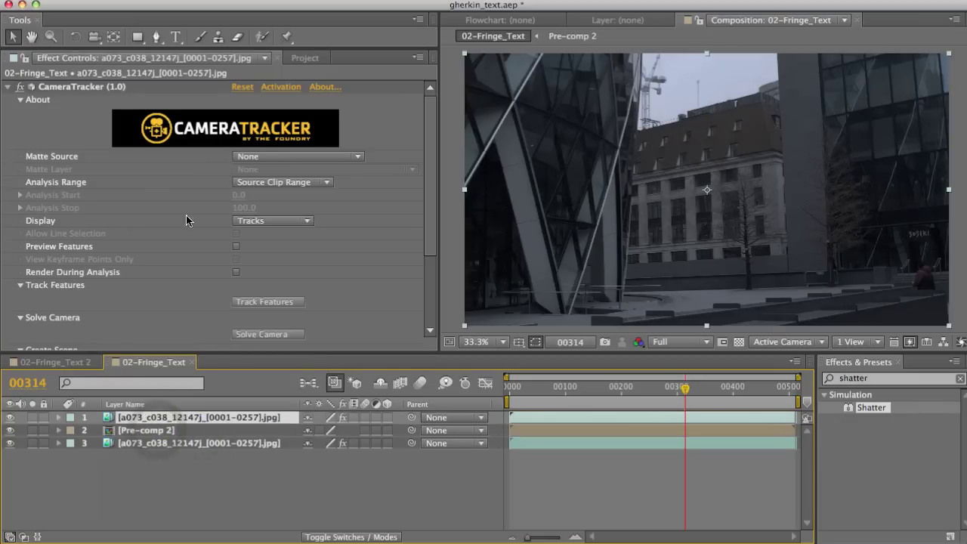
left_click(80, 87)
key("Delete")
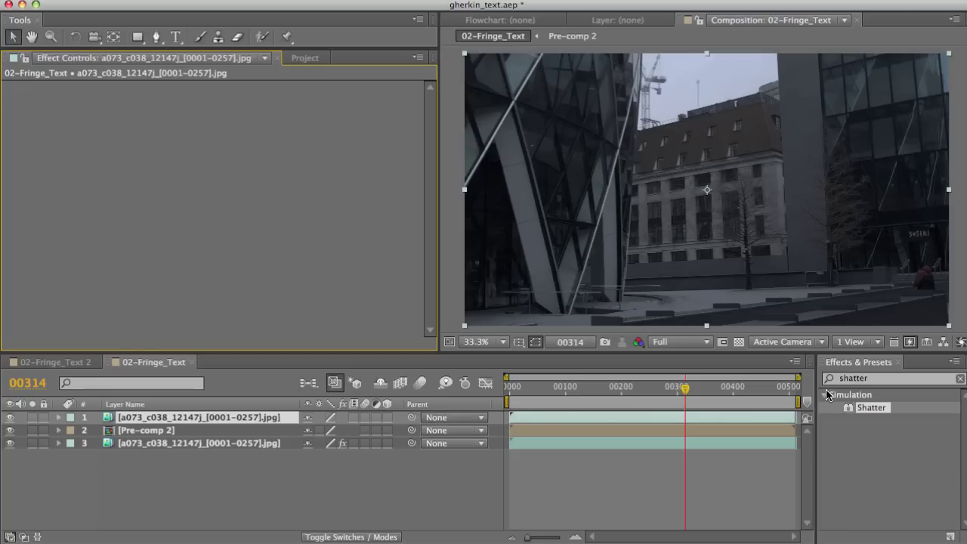
Apply the MotionBlur (5.0) effect to the upper footage copy with Pre-comp 2 as its warp layer
left_click(873, 379)
type("motionblur")
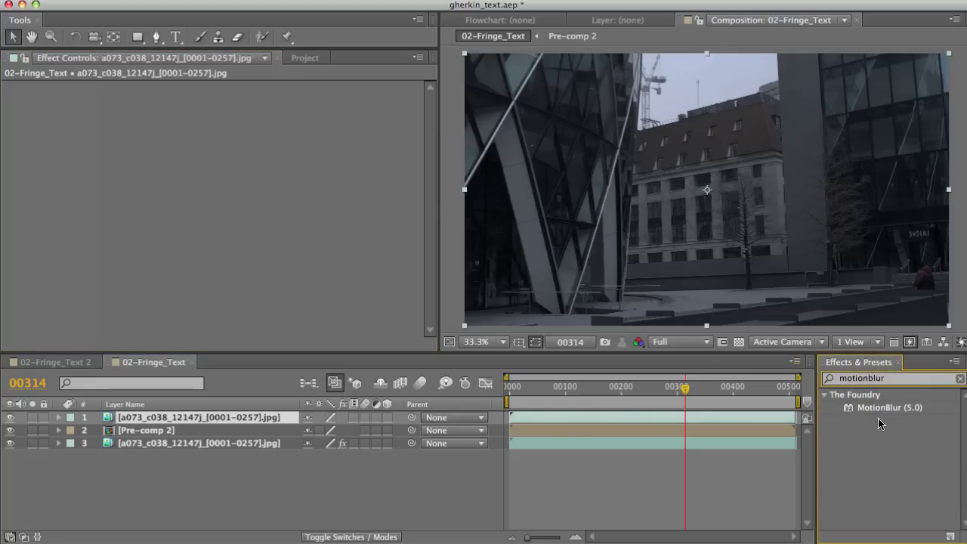
left_click_drag(869, 408, 188, 422)
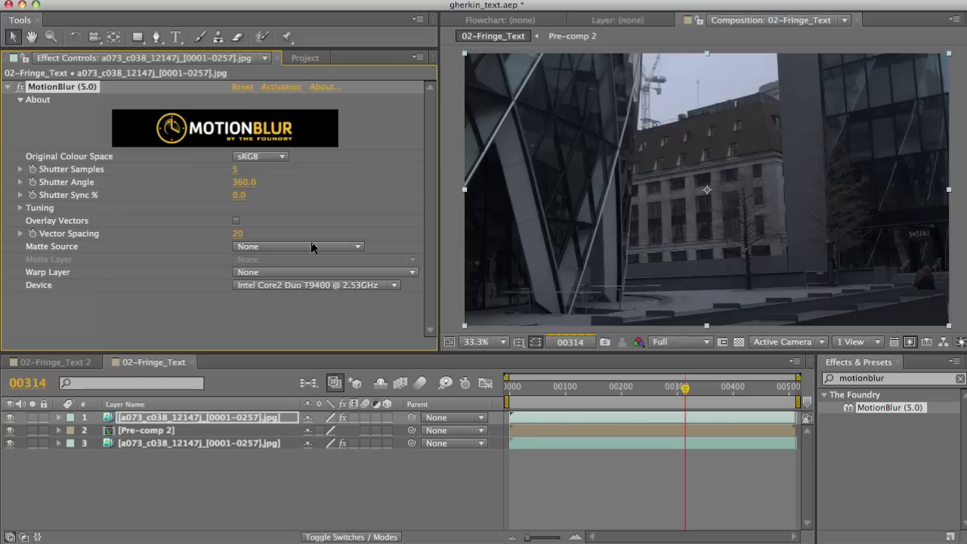
left_click(263, 273)
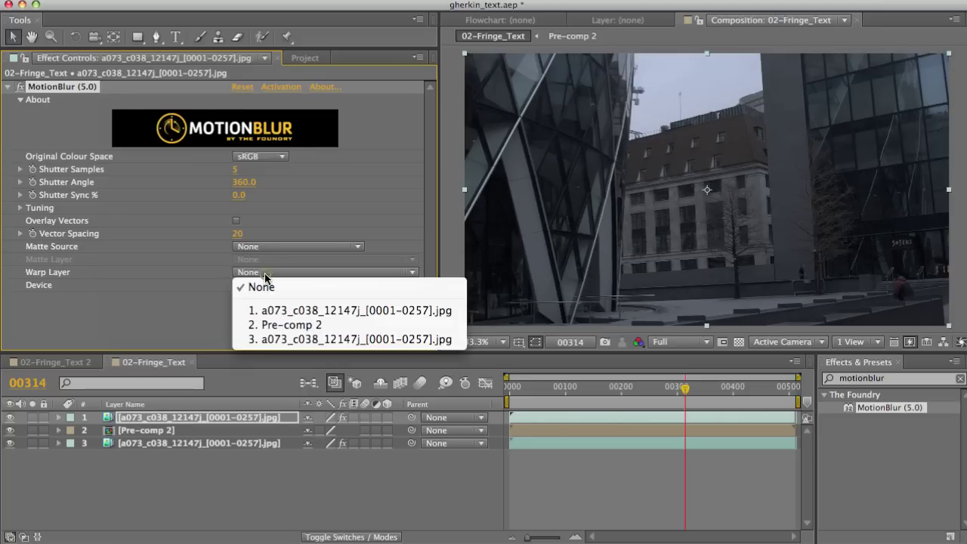
left_click(280, 326)
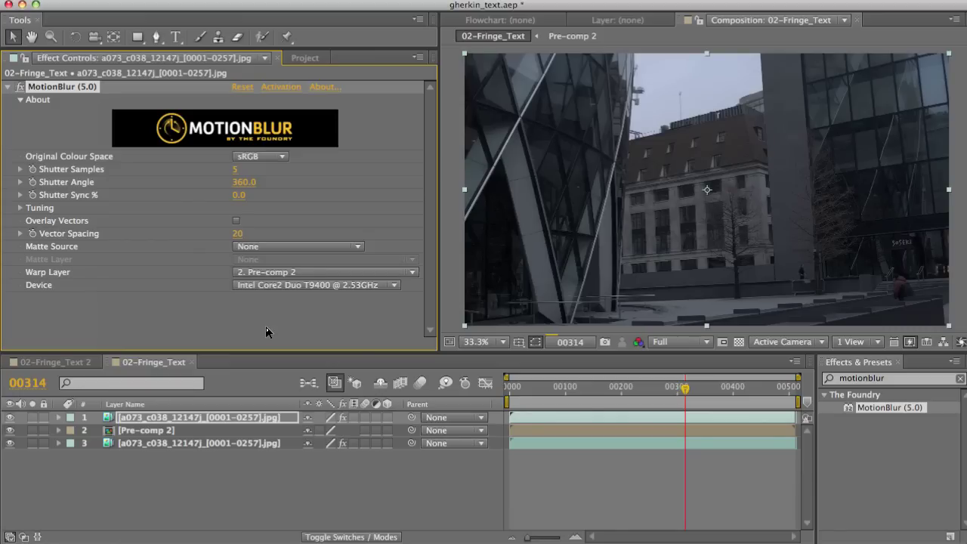